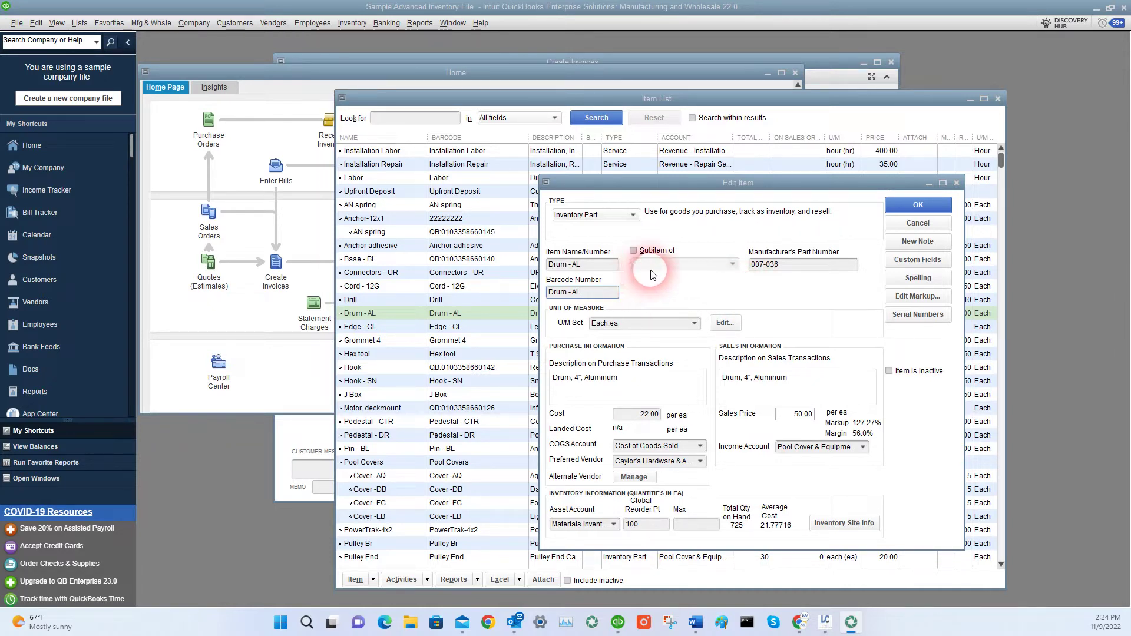
Compare Drum - AL's item name with its barcode value, then close the edit window
{"action": "left_click_drag", "start_coordinate": [608, 297], "coordinate": [549, 297]}
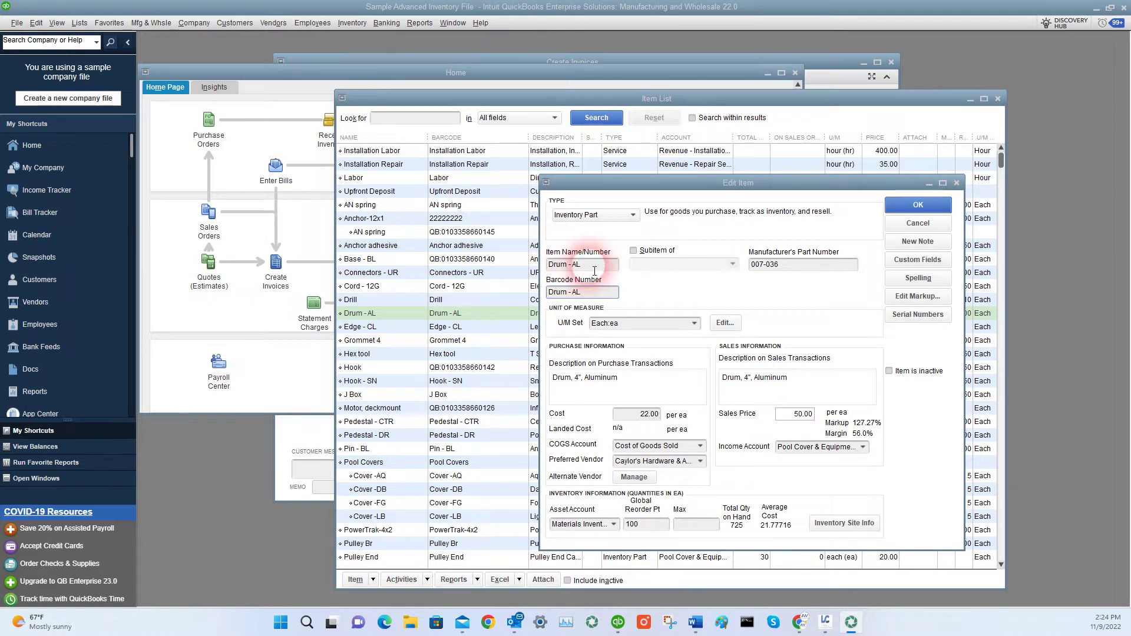
{"action": "left_click_drag", "start_coordinate": [594, 271], "coordinate": [554, 268]}
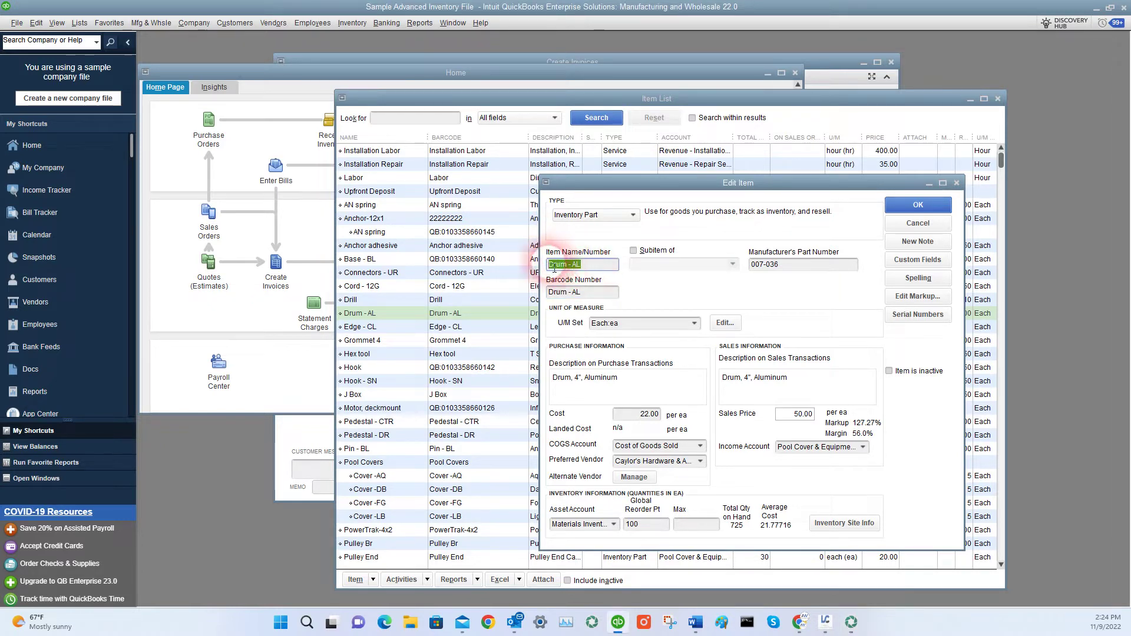
{"action": "left_click", "coordinate": [591, 269]}
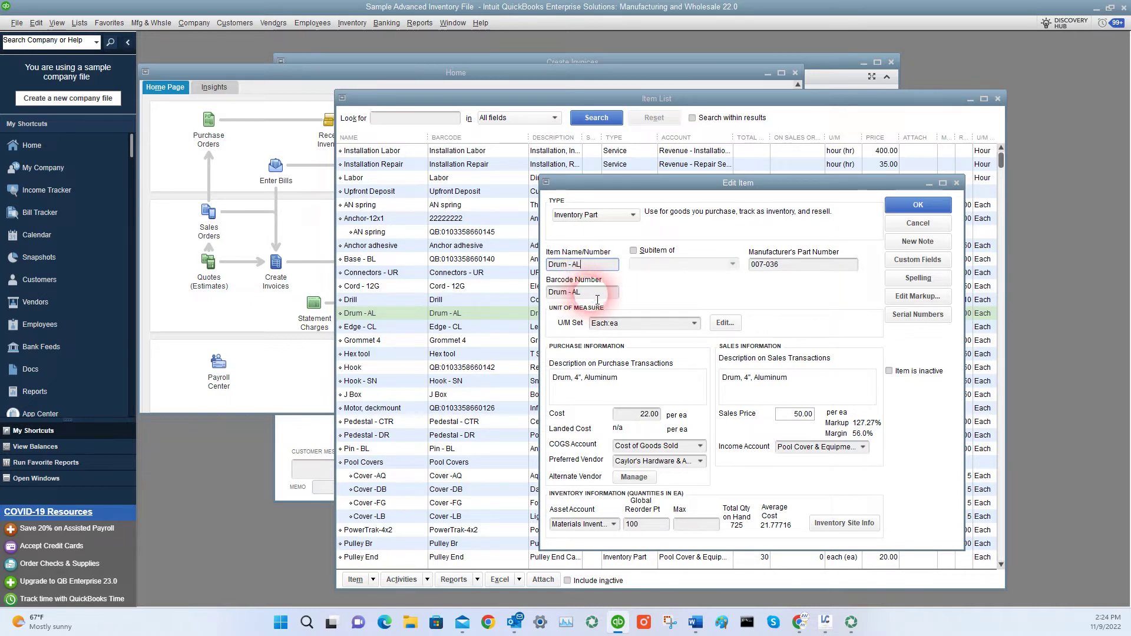
{"action": "left_click_drag", "start_coordinate": [598, 300], "coordinate": [570, 300]}
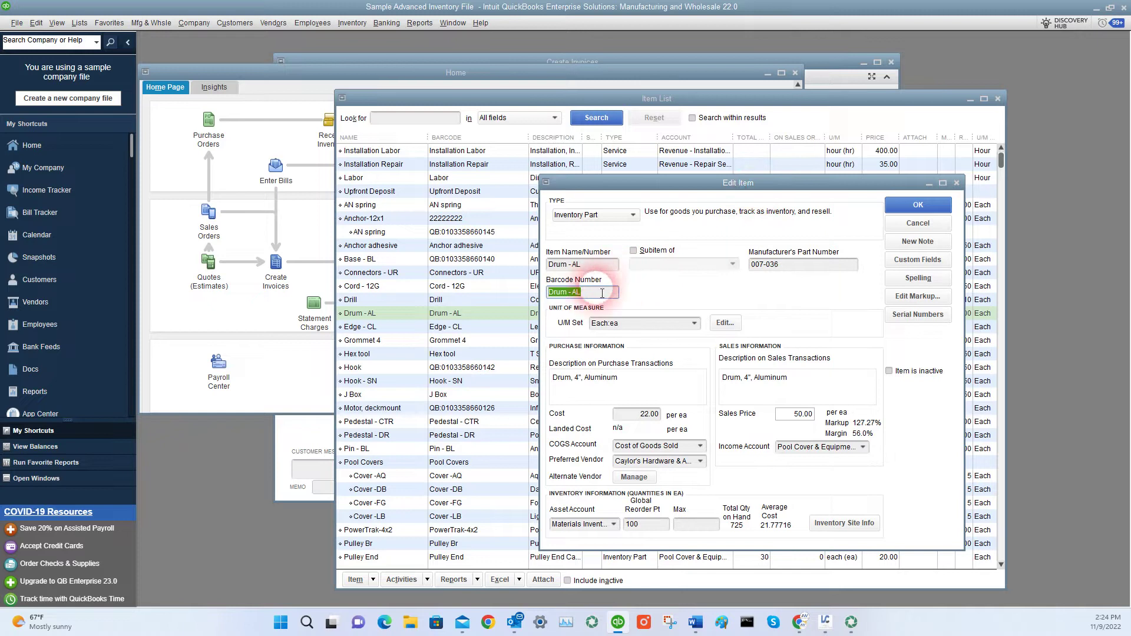
{"action": "left_click", "coordinate": [499, 368]}
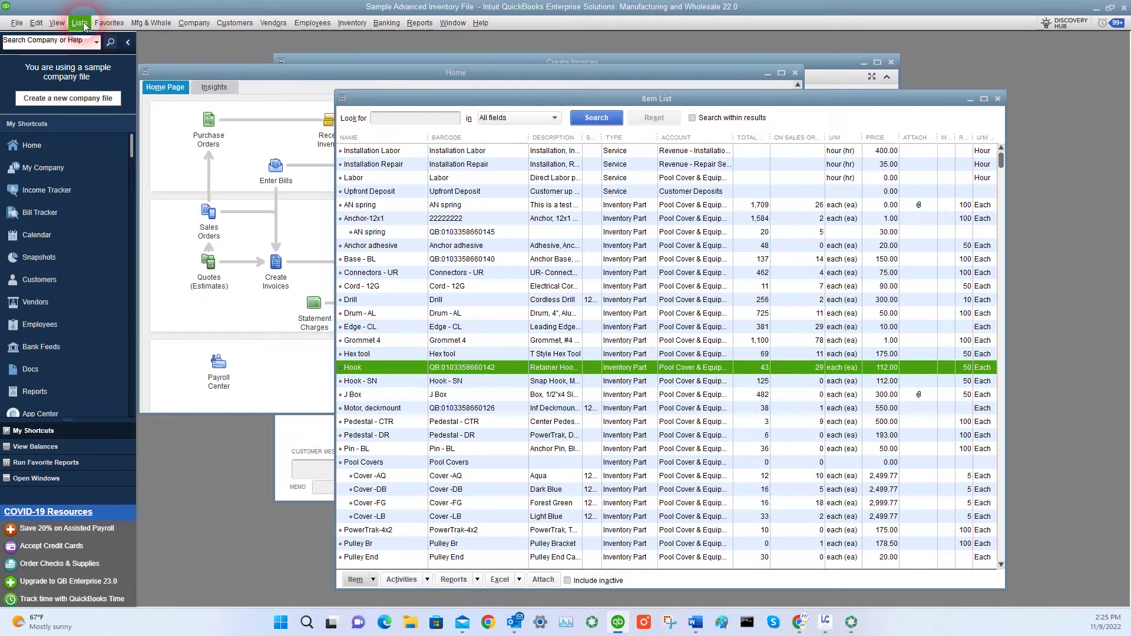
Open Drum - AL for editing and inspect its item name, barcode and part number
{"action": "double_click", "coordinate": [449, 315]}
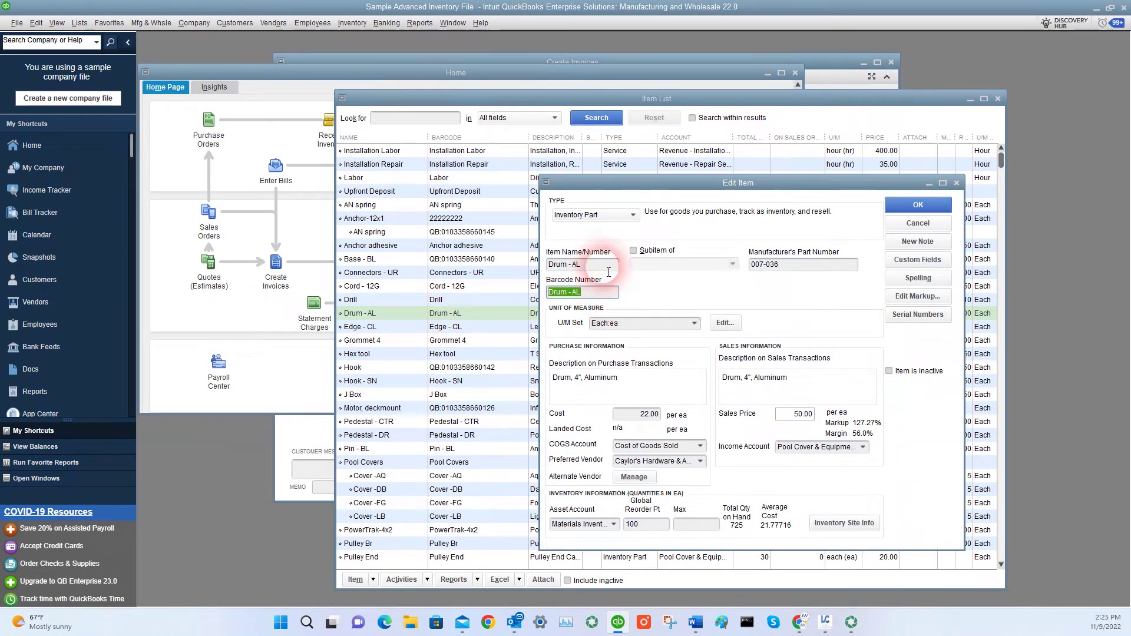
{"action": "left_click_drag", "start_coordinate": [586, 265], "coordinate": [548, 264]}
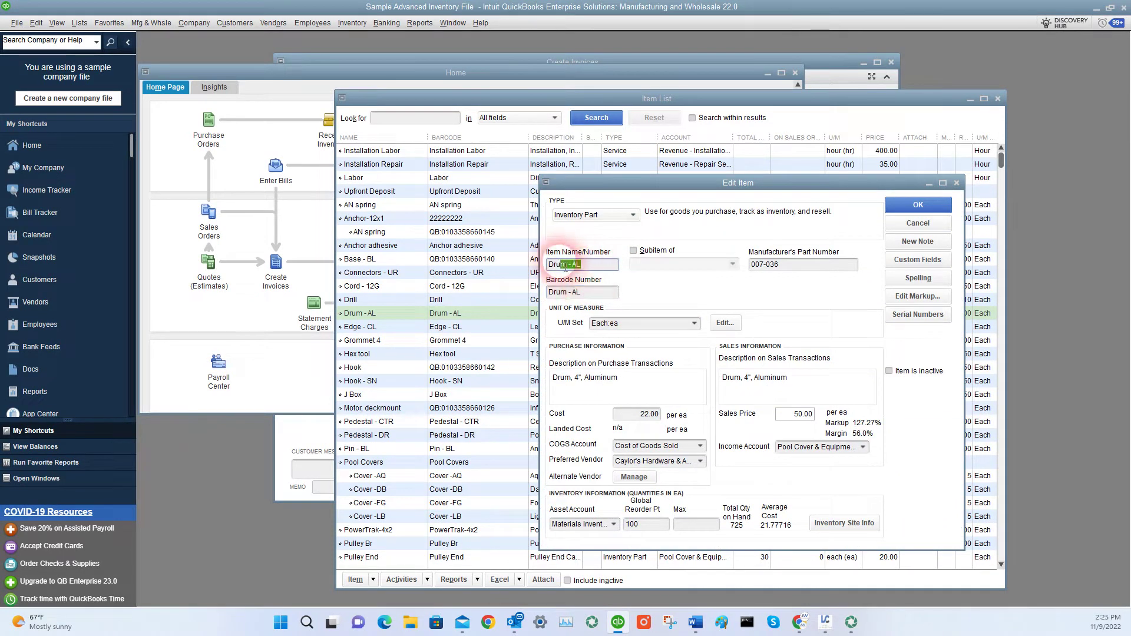
{"action": "left_click", "coordinate": [595, 296]}
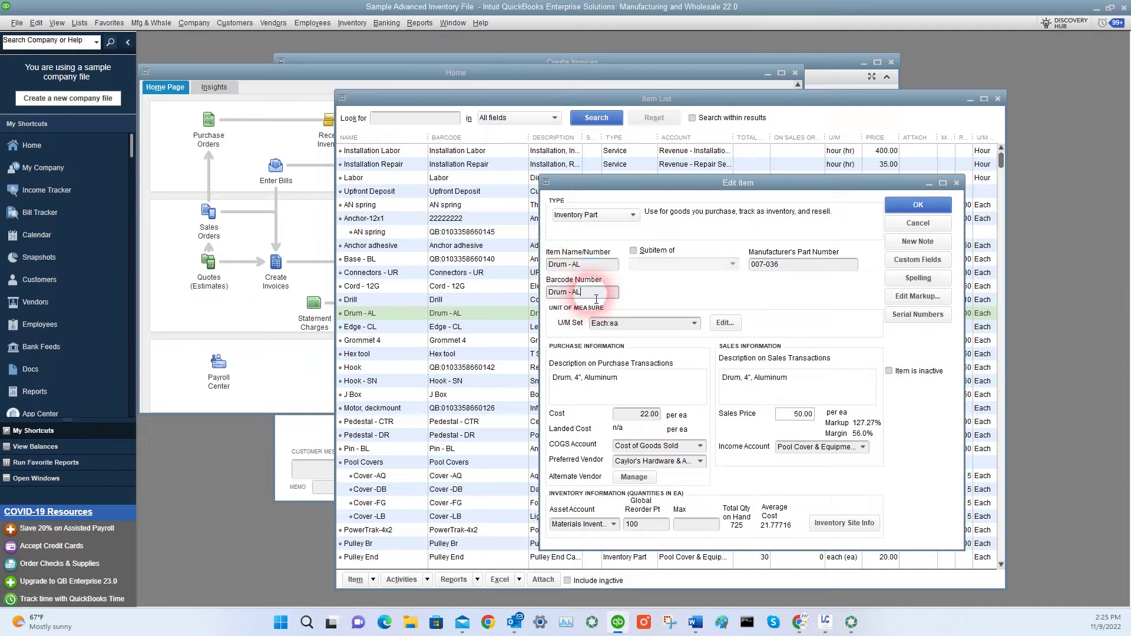
{"action": "left_click_drag", "start_coordinate": [596, 298], "coordinate": [554, 297]}
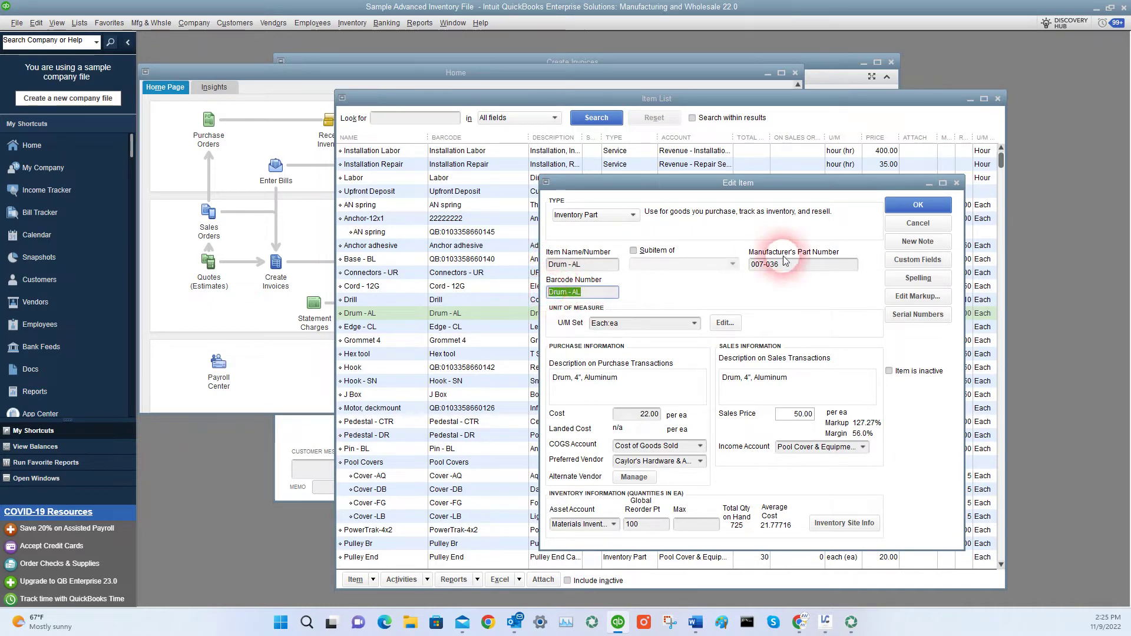
{"action": "left_click_drag", "start_coordinate": [812, 265], "coordinate": [772, 265]}
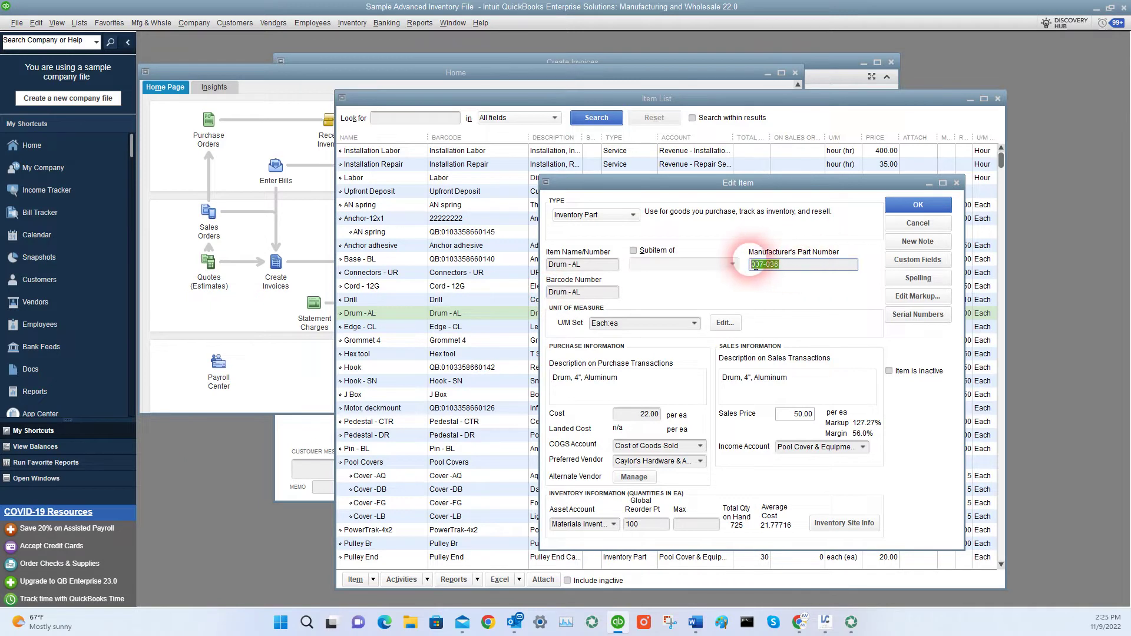
{"action": "left_click", "coordinate": [596, 293]}
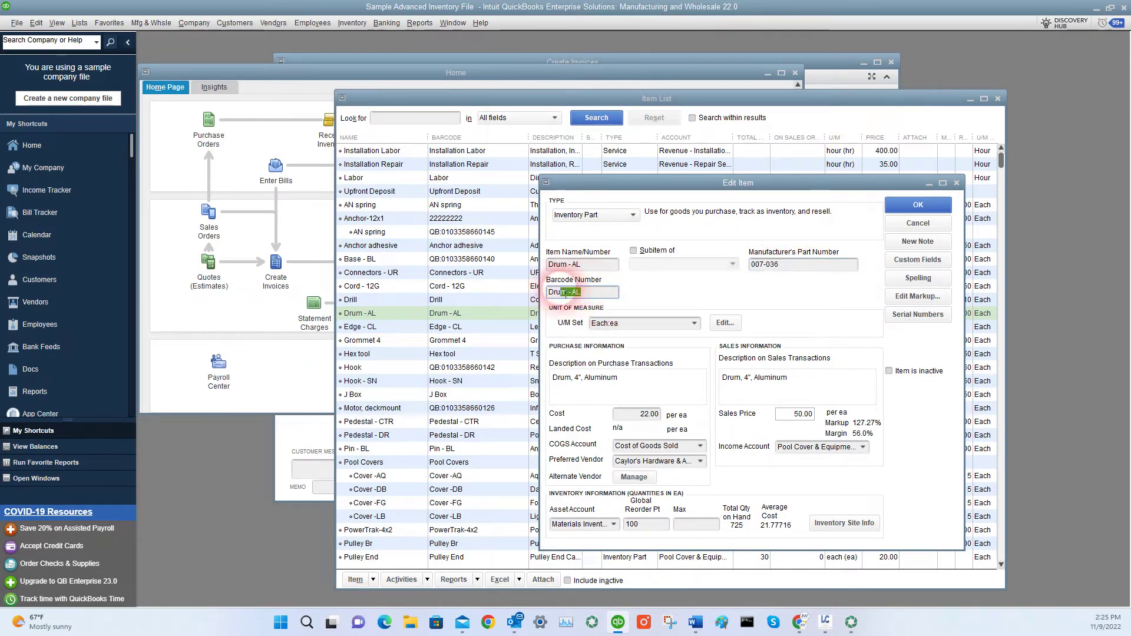
{"action": "left_click_drag", "start_coordinate": [551, 293], "coordinate": [632, 294]}
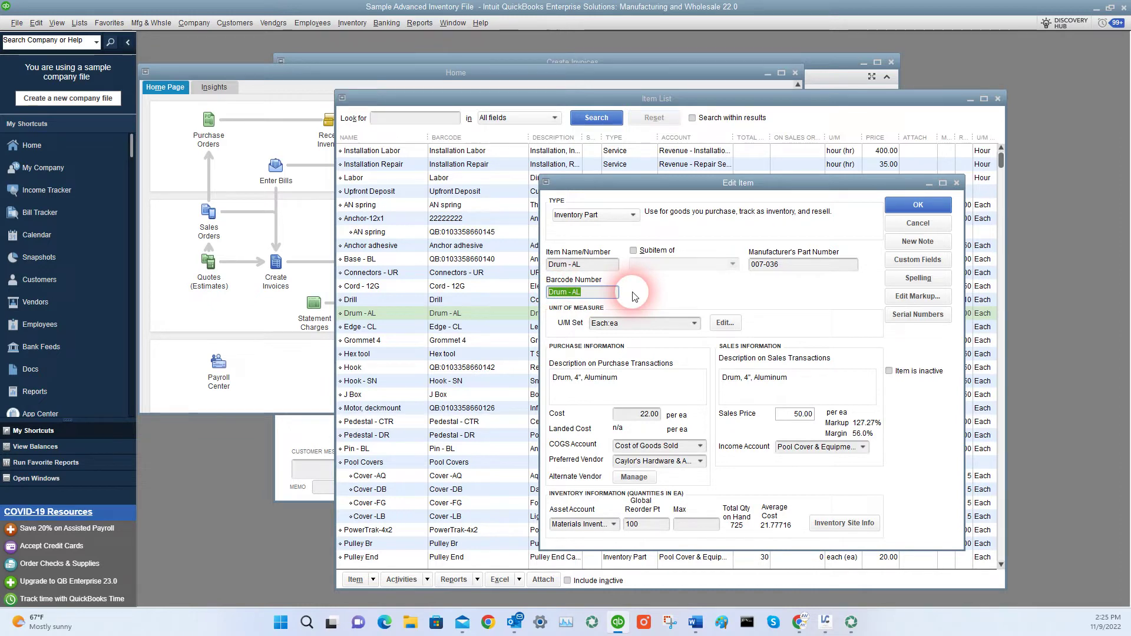
Recheck the item name and barcode fields, confirming both read Drum - AL
{"action": "left_click", "coordinate": [608, 270]}
{"action": "left_click_drag", "start_coordinate": [608, 270], "coordinate": [550, 266]}
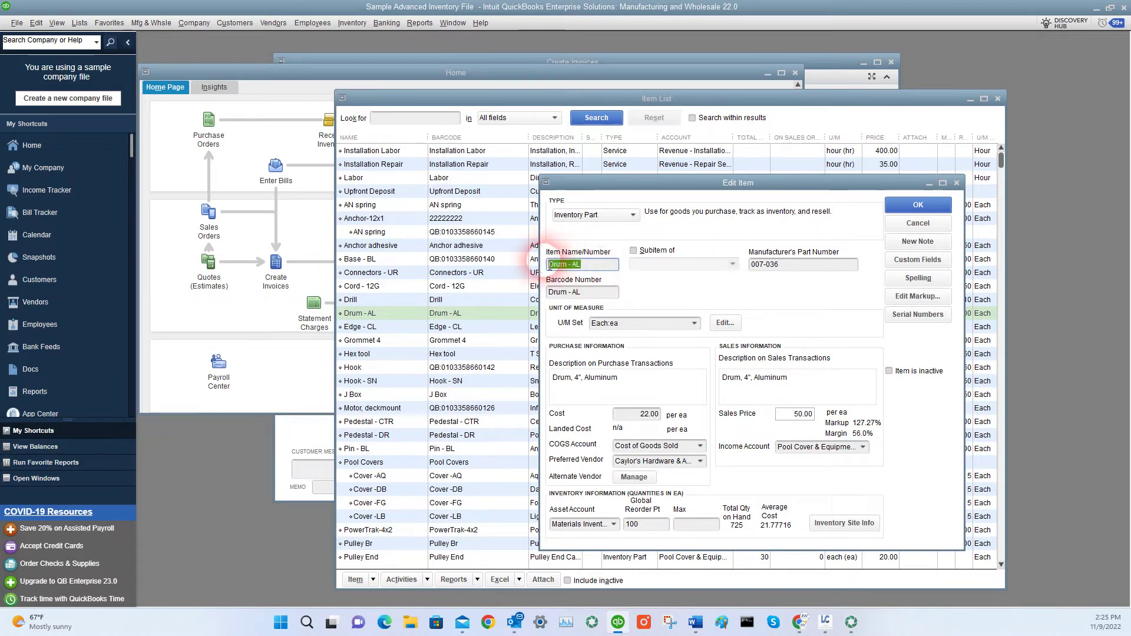
{"action": "left_click", "coordinate": [607, 268]}
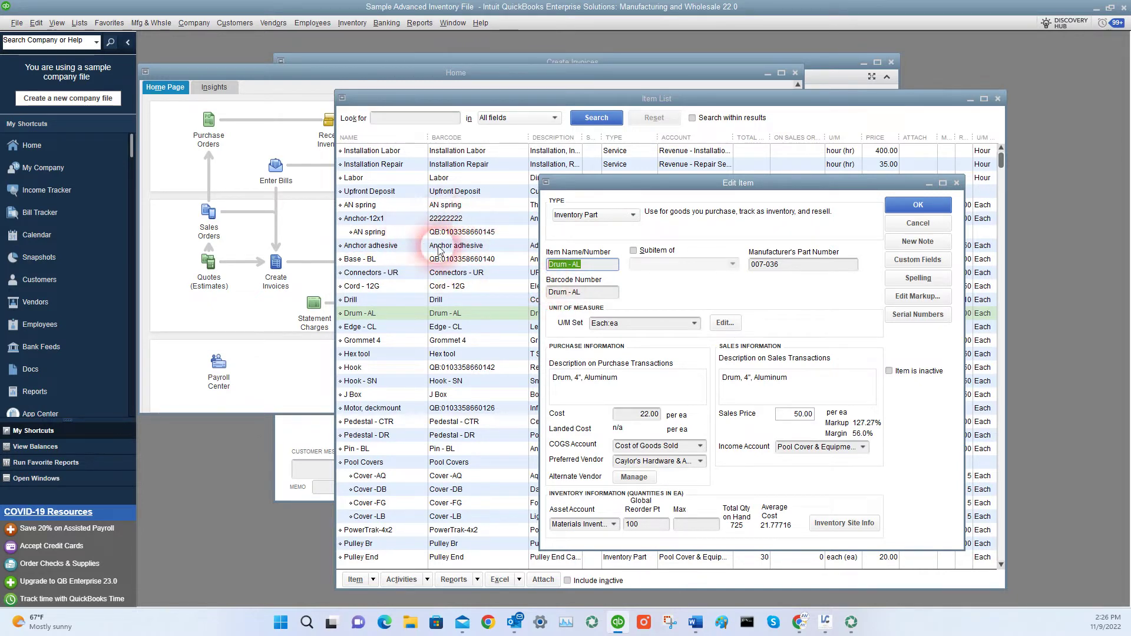
{"action": "left_click", "coordinate": [594, 296]}
{"action": "left_click_drag", "start_coordinate": [594, 295], "coordinate": [539, 293]}
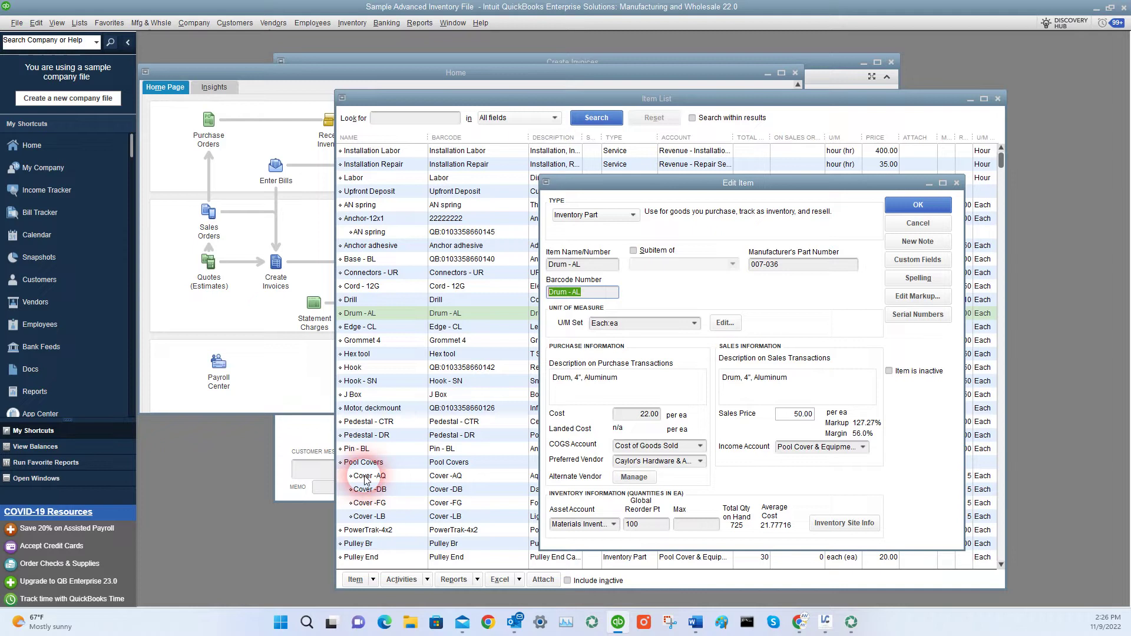
{"action": "left_click_drag", "start_coordinate": [594, 266], "coordinate": [549, 264]}
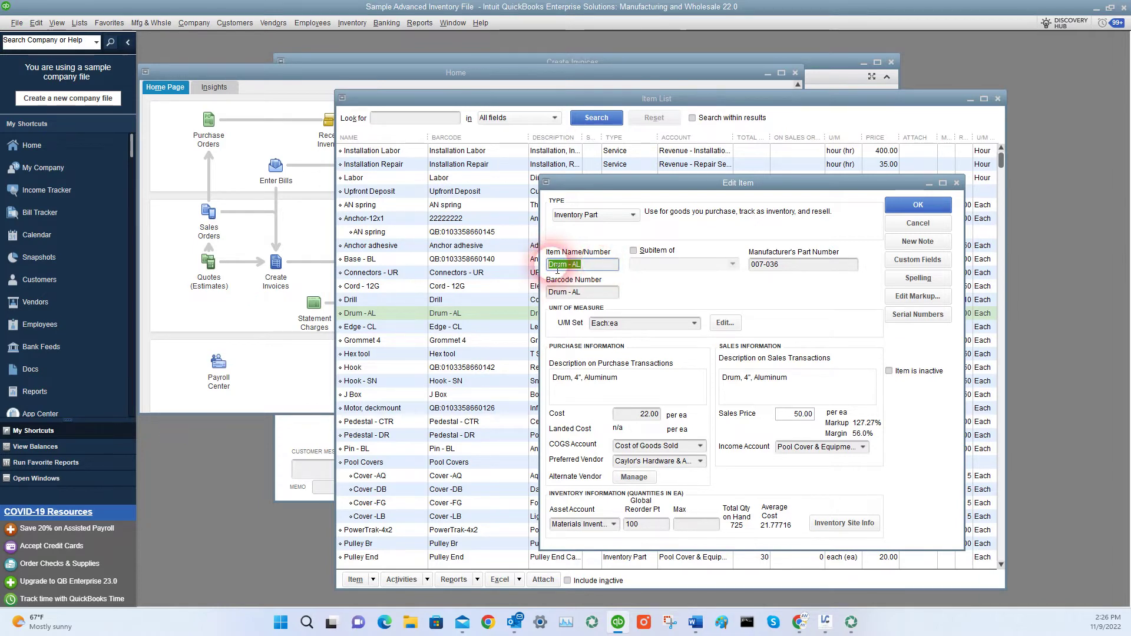
{"action": "left_click_drag", "start_coordinate": [613, 293], "coordinate": [541, 301]}
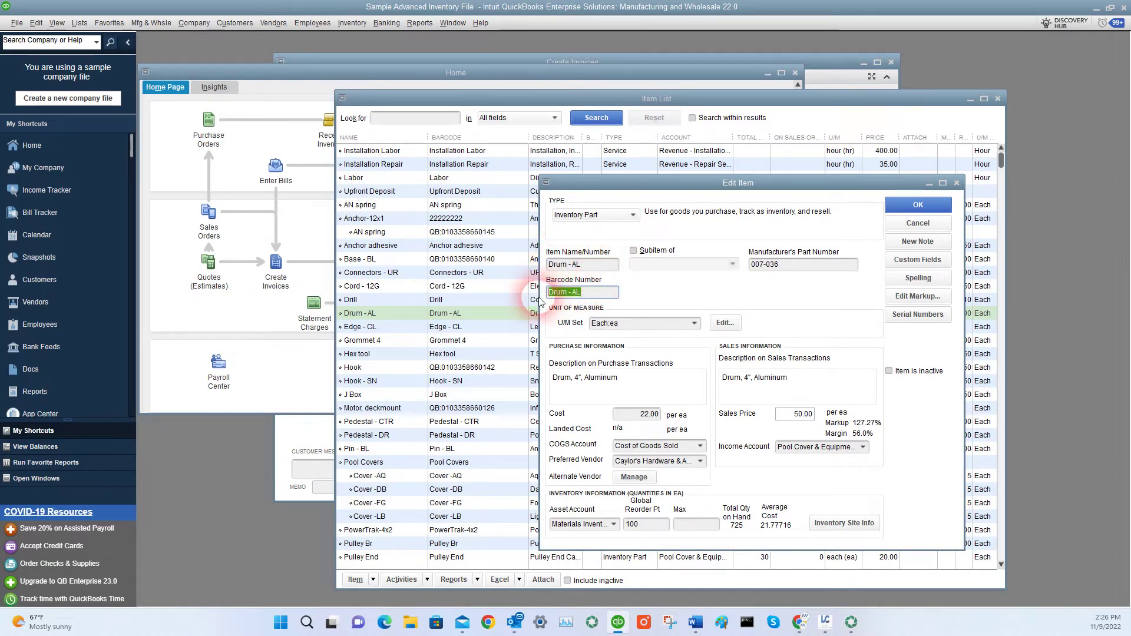
{"action": "left_click", "coordinate": [601, 271]}
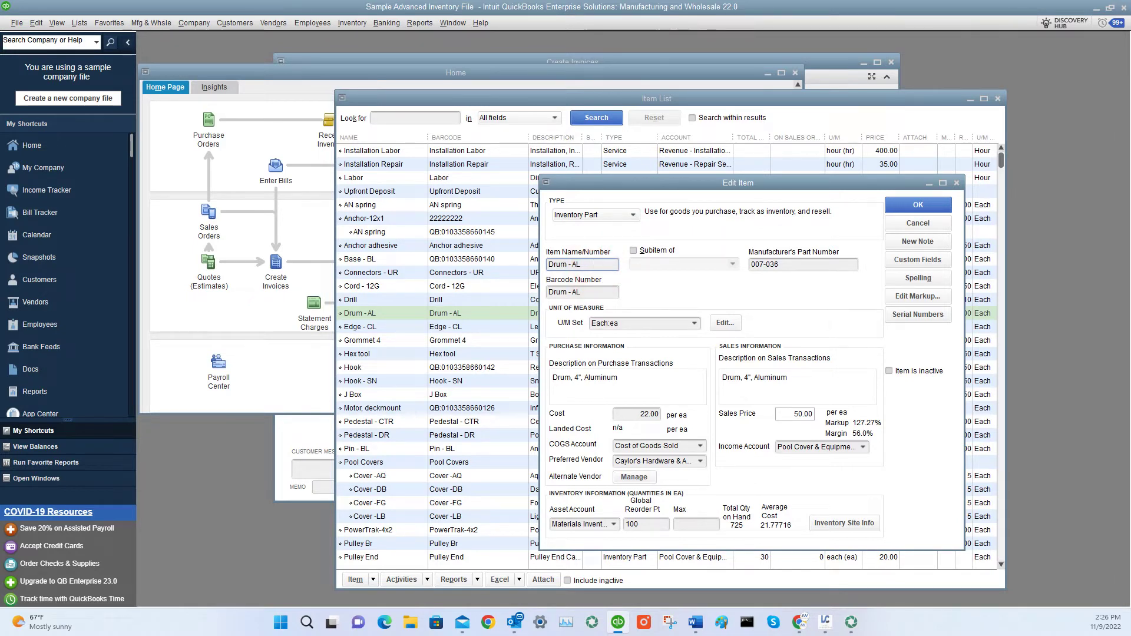
{"action": "left_click", "coordinate": [562, 232]}
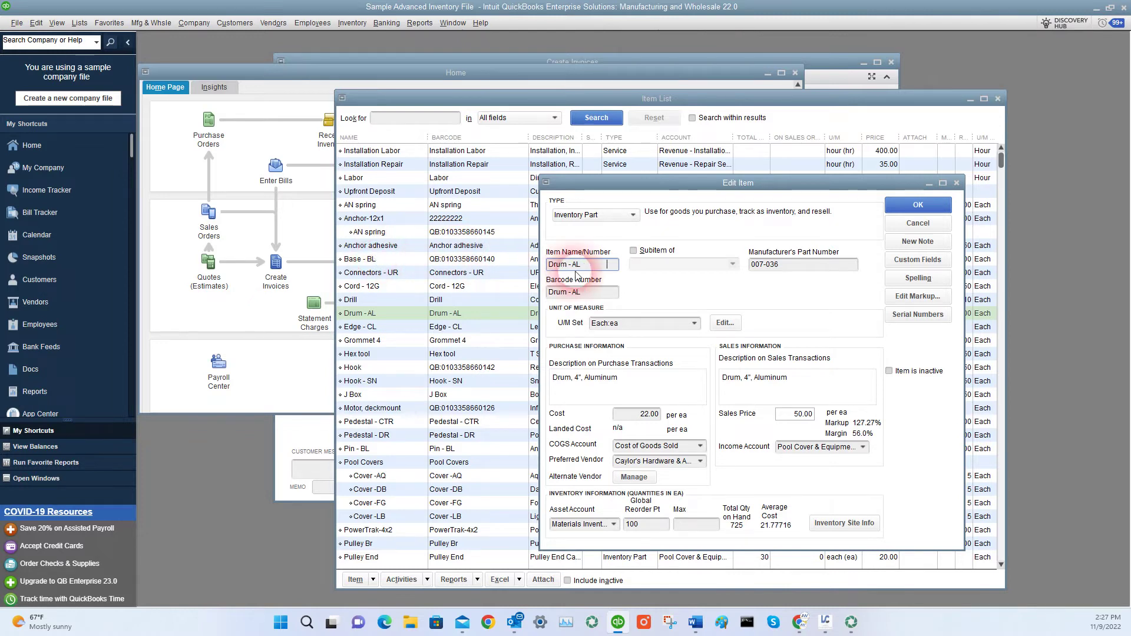
Compare Drum - AL's item name and barcode value once more
{"action": "left_click", "coordinate": [607, 268]}
{"action": "left_click_drag", "start_coordinate": [606, 270], "coordinate": [537, 263]}
{"action": "left_click", "coordinate": [607, 268]}
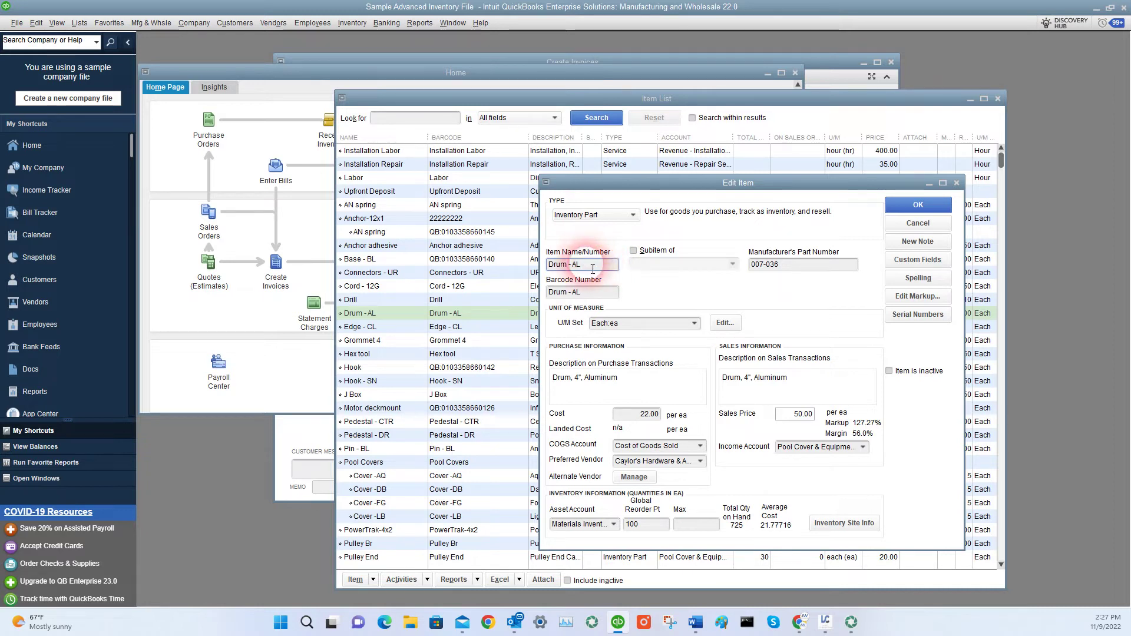
{"action": "left_click_drag", "start_coordinate": [592, 269], "coordinate": [553, 270]}
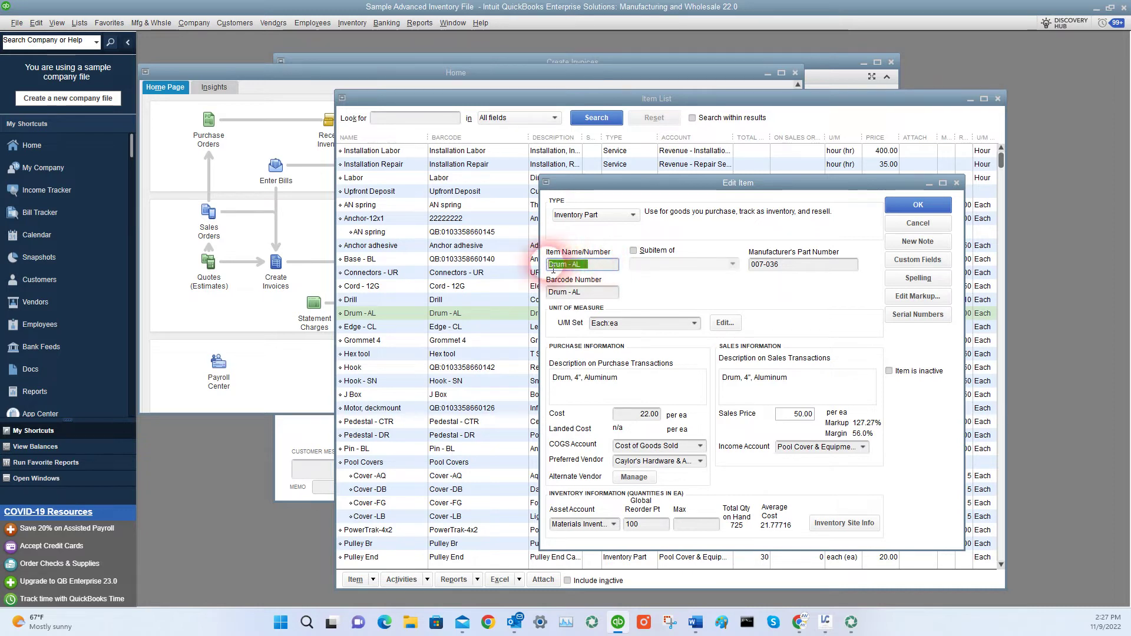
{"action": "left_click", "coordinate": [592, 296]}
{"action": "mouse_move", "coordinate": [591, 296]}
{"action": "left_mouse_down"}
{"action": "mouse_move", "coordinate": [550, 294]}
{"action": "mouse_move", "coordinate": [613, 293]}
{"action": "left_mouse_up"}
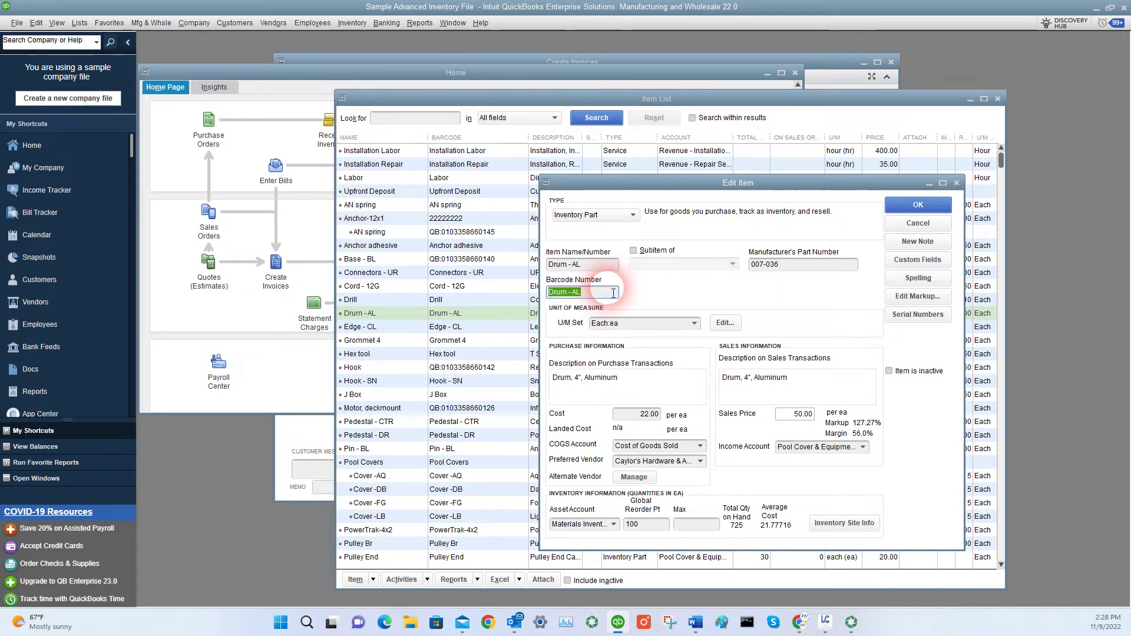
{"action": "left_click", "coordinate": [597, 270]}
{"action": "left_click_drag", "start_coordinate": [597, 270], "coordinate": [530, 266]}
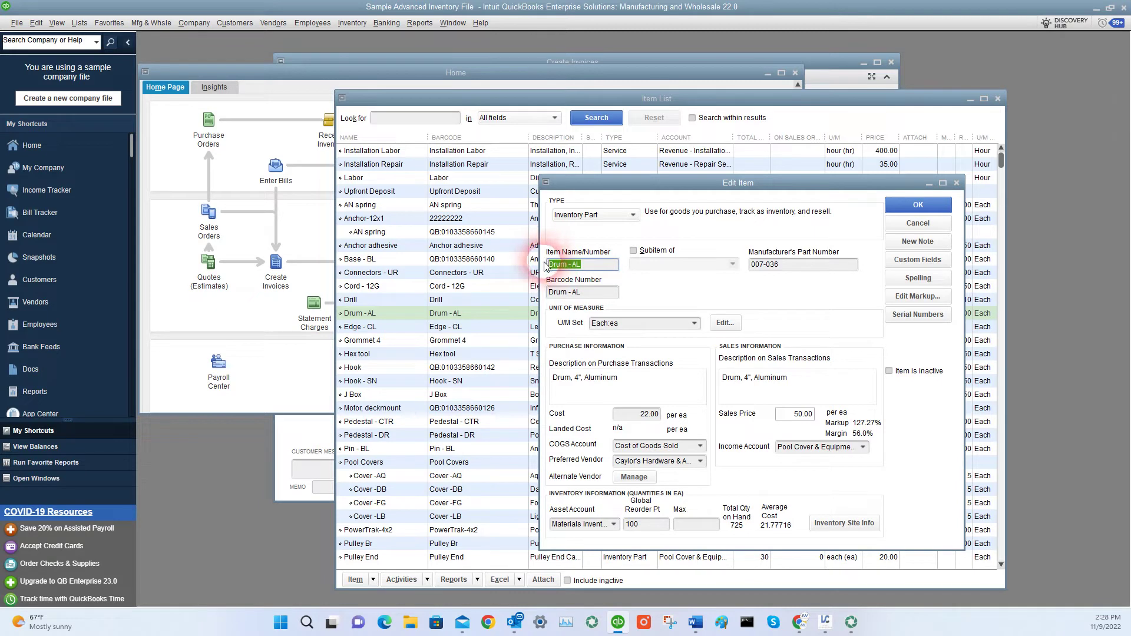
Save Drum - AL's barcode with OK and open Cord - 12G for editing
{"action": "left_click", "coordinate": [595, 295]}
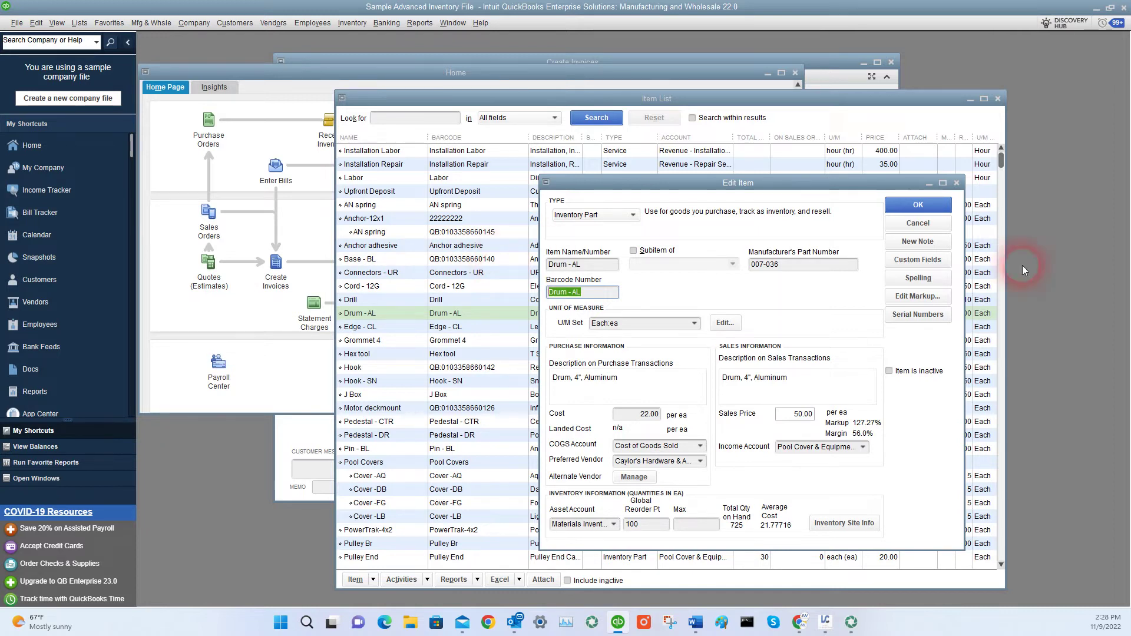
{"action": "left_click", "coordinate": [918, 204]}
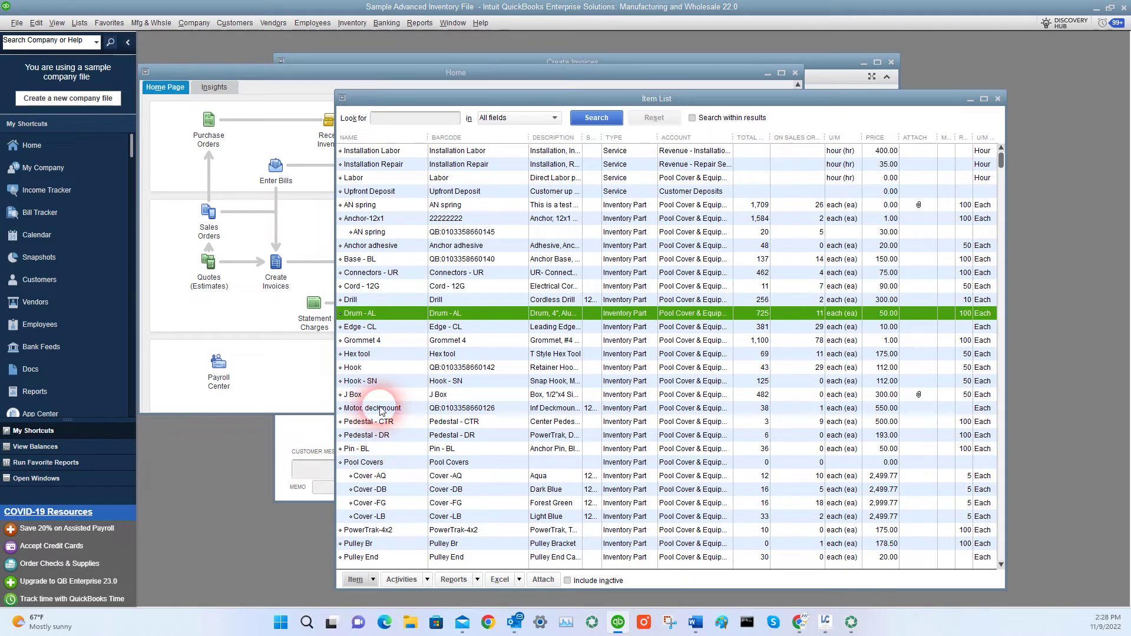
{"action": "double_click", "coordinate": [362, 287]}
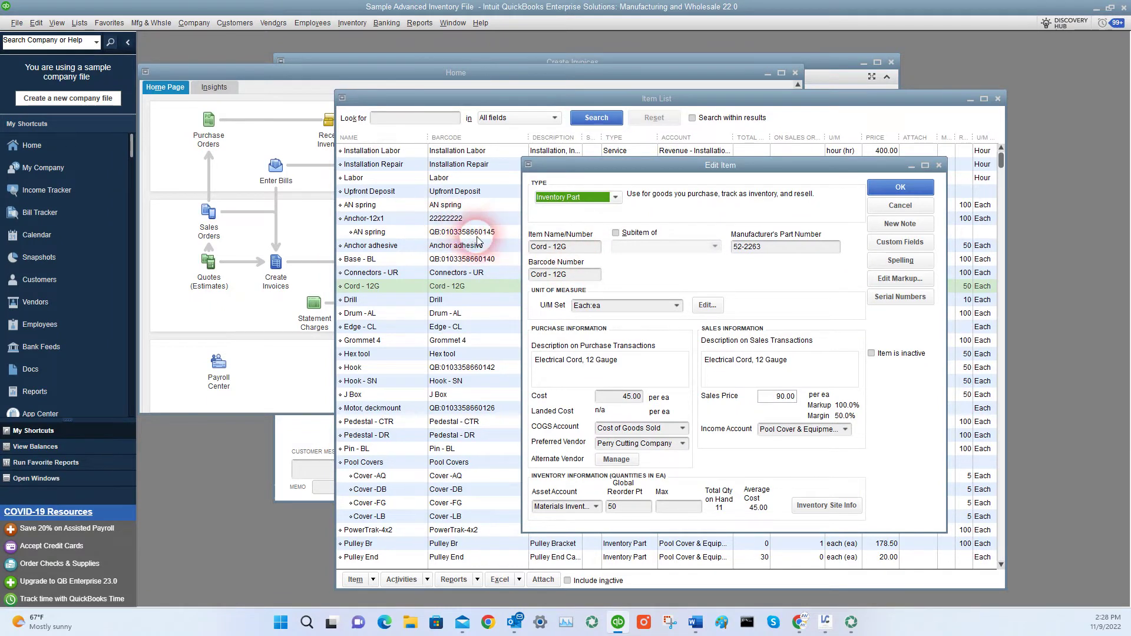
{"action": "left_click", "coordinate": [592, 280]}
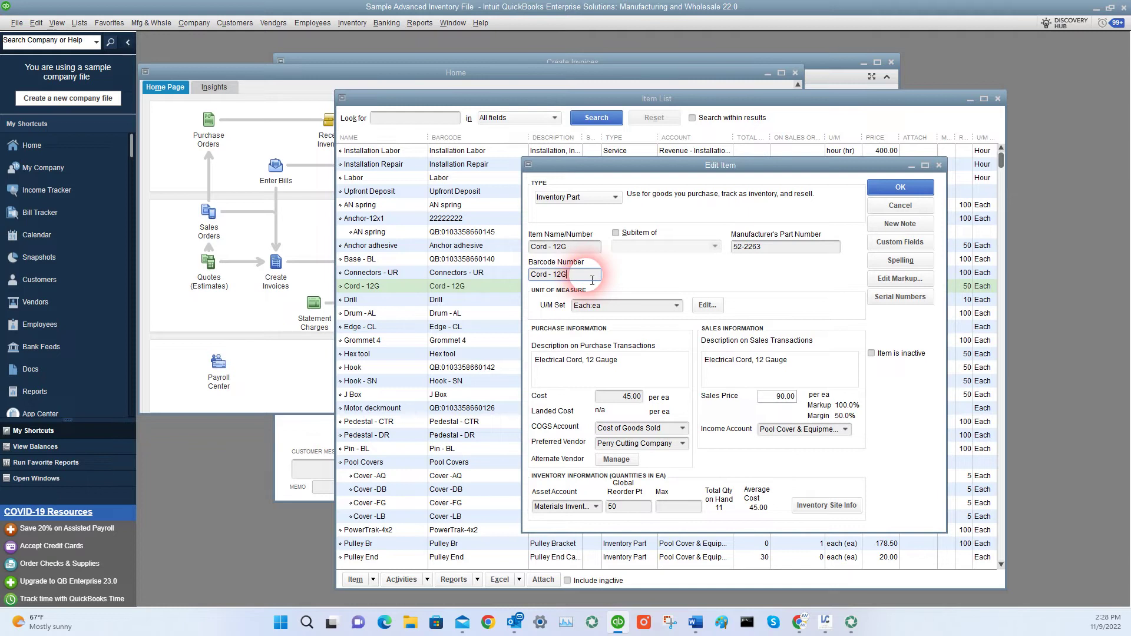
{"action": "left_click", "coordinate": [897, 208]}
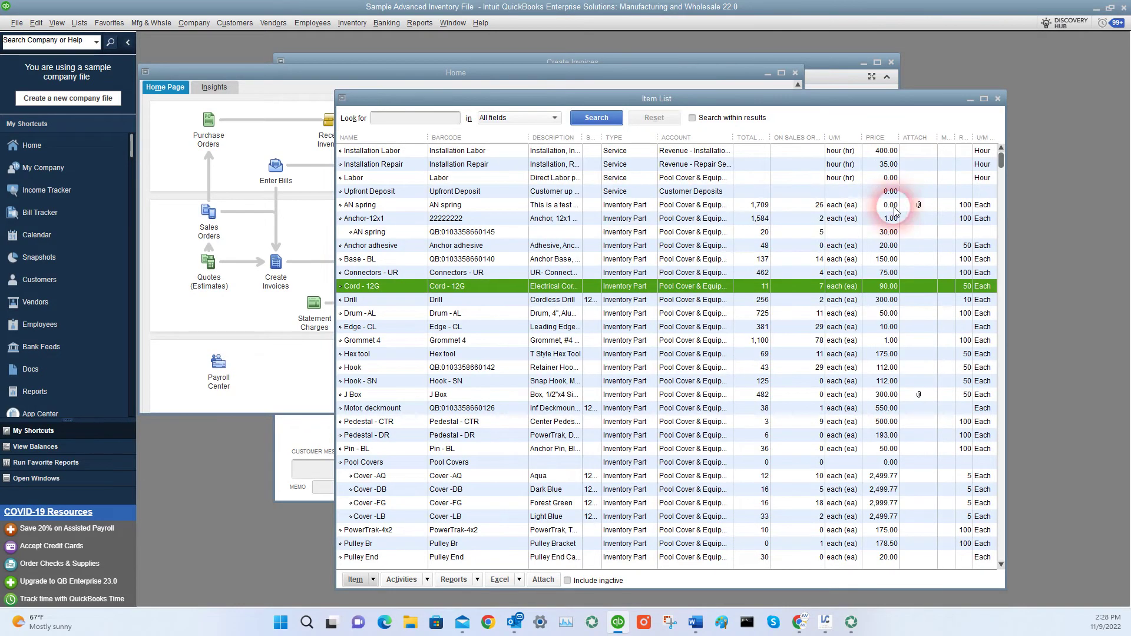
Open Edit > Preferences at Items & Inventory Company Preferences and its Advanced Inventory Settings
{"action": "left_click", "coordinate": [34, 23]}
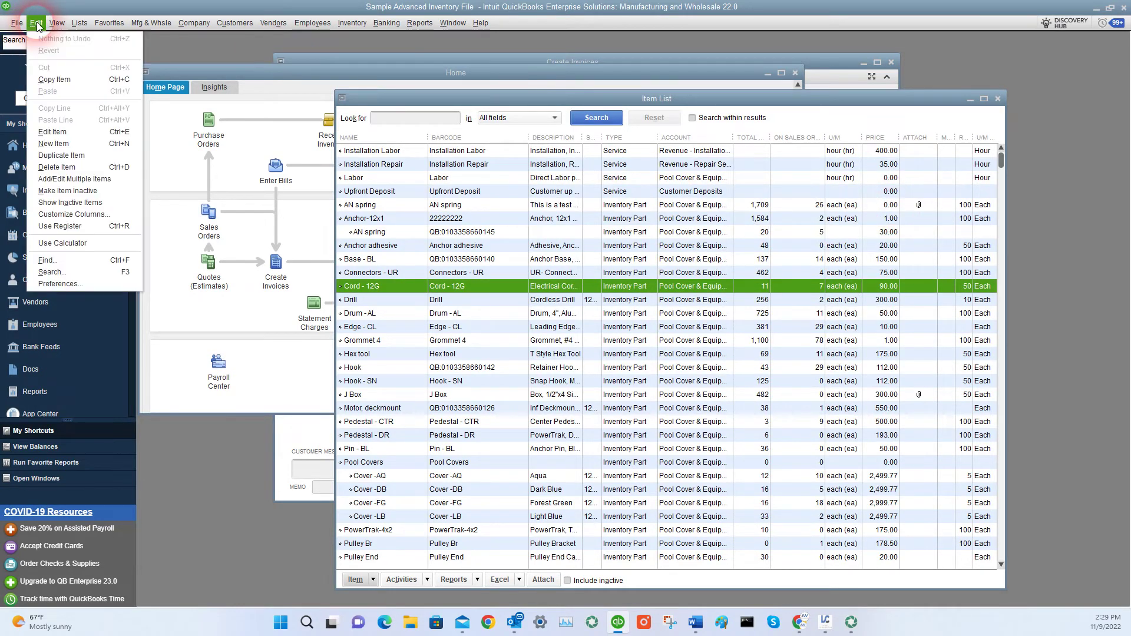
{"action": "left_click", "coordinate": [46, 288]}
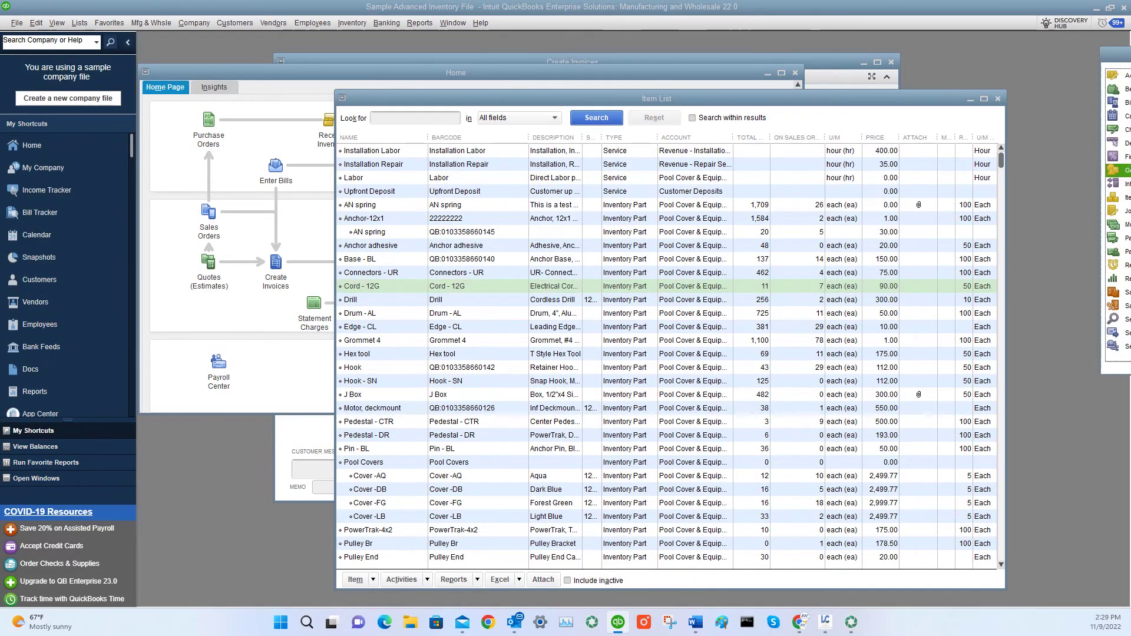
{"action": "left_click_drag", "start_coordinate": [619, 160], "coordinate": [608, 167]}
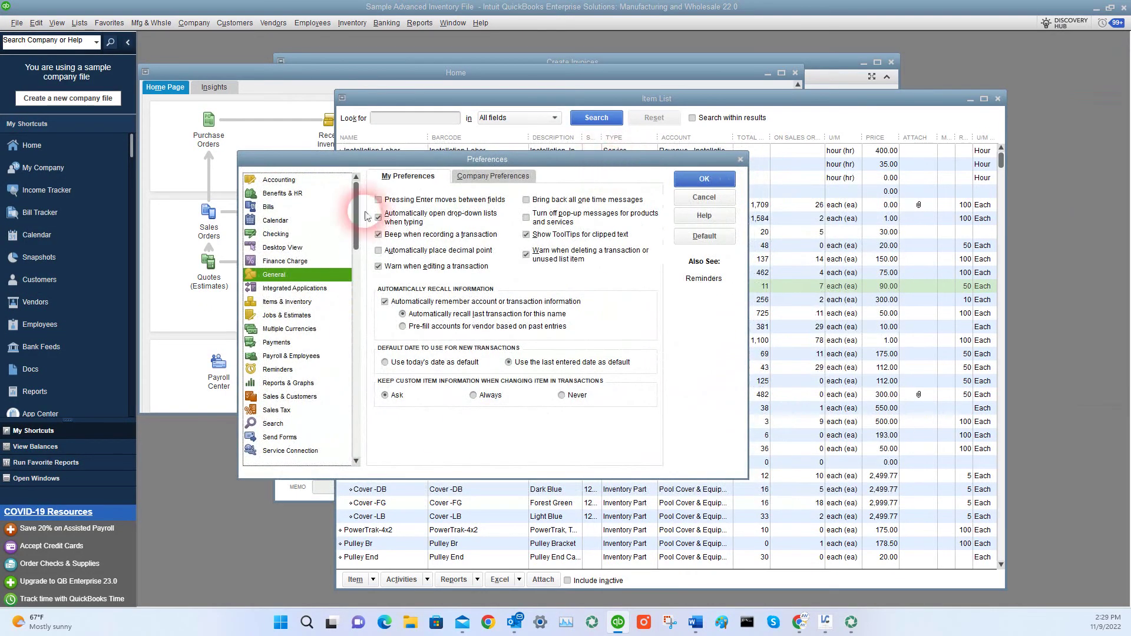
{"action": "left_click", "coordinate": [283, 301]}
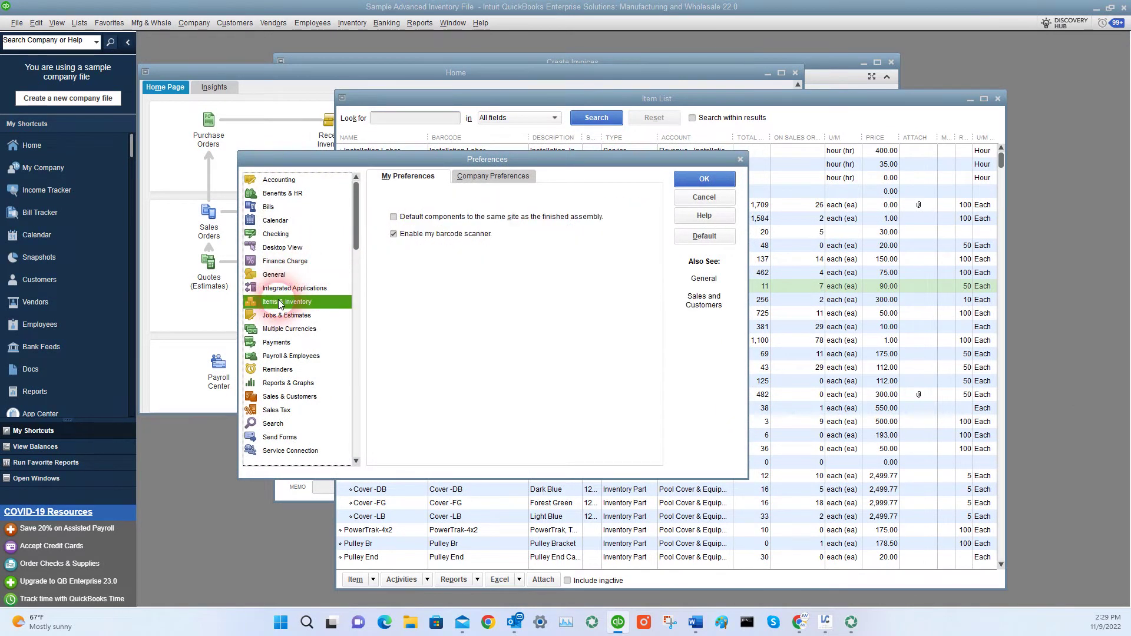
{"action": "left_click", "coordinate": [489, 176]}
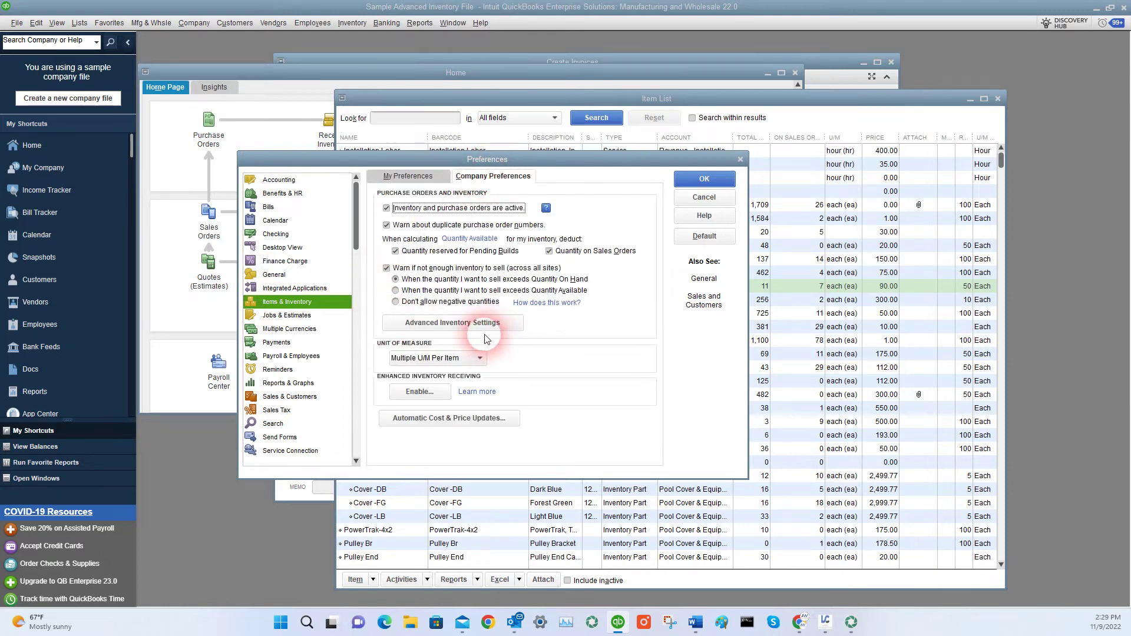
{"action": "left_click", "coordinate": [457, 327]}
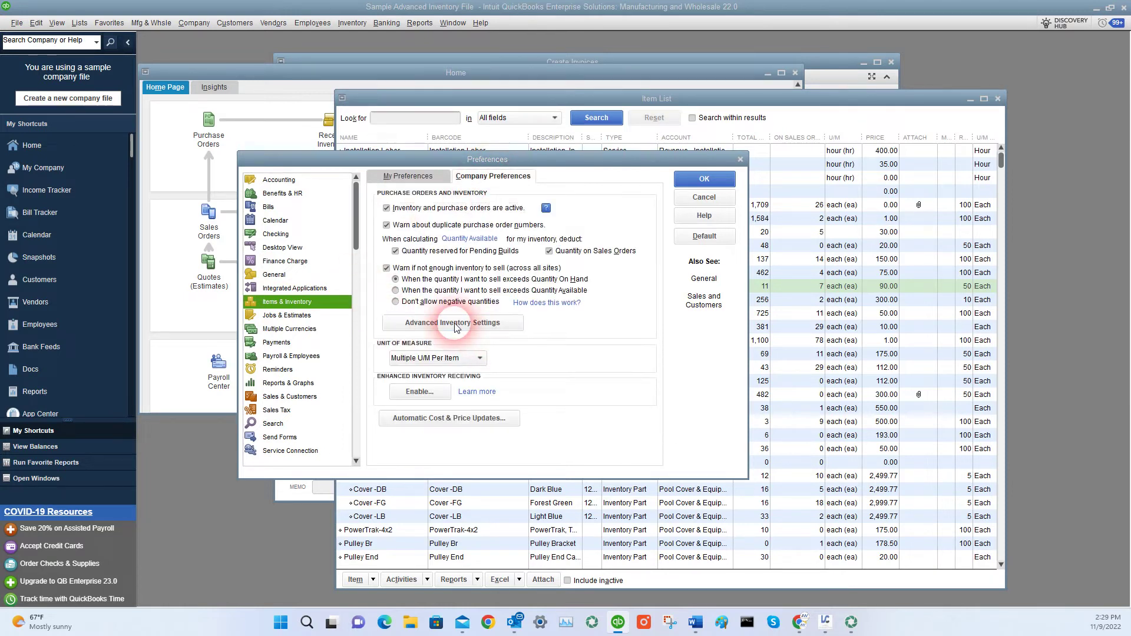
On the Barcodes tab, open the barcode wizard, review the source dropdown, and cancel
{"action": "left_click_drag", "start_coordinate": [578, 190], "coordinate": [614, 190]}
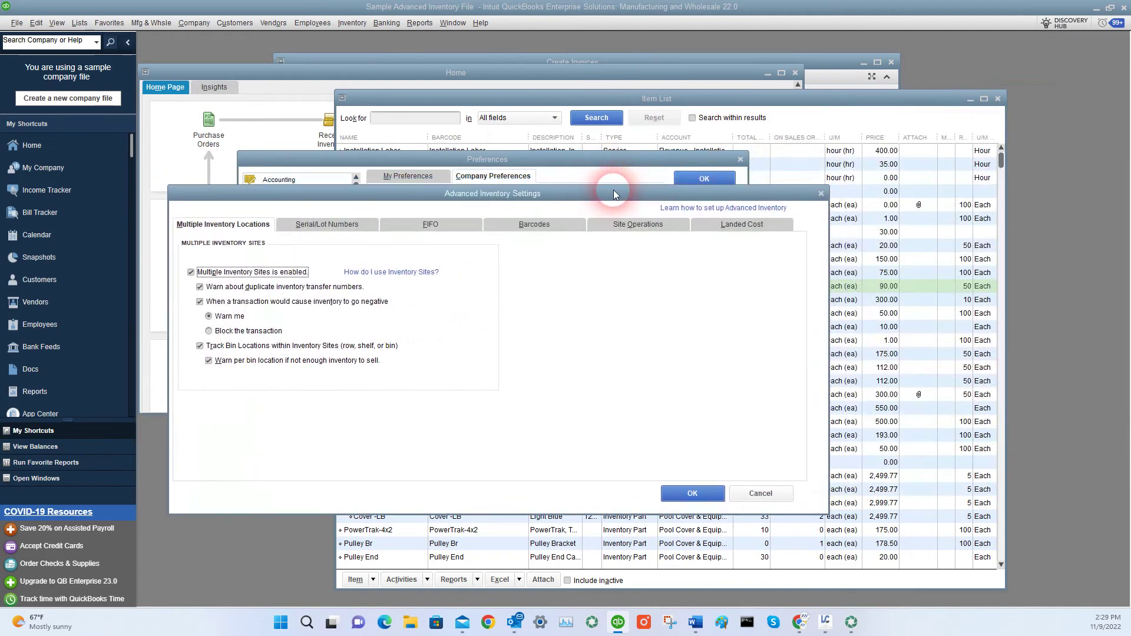
{"action": "left_click", "coordinate": [580, 229]}
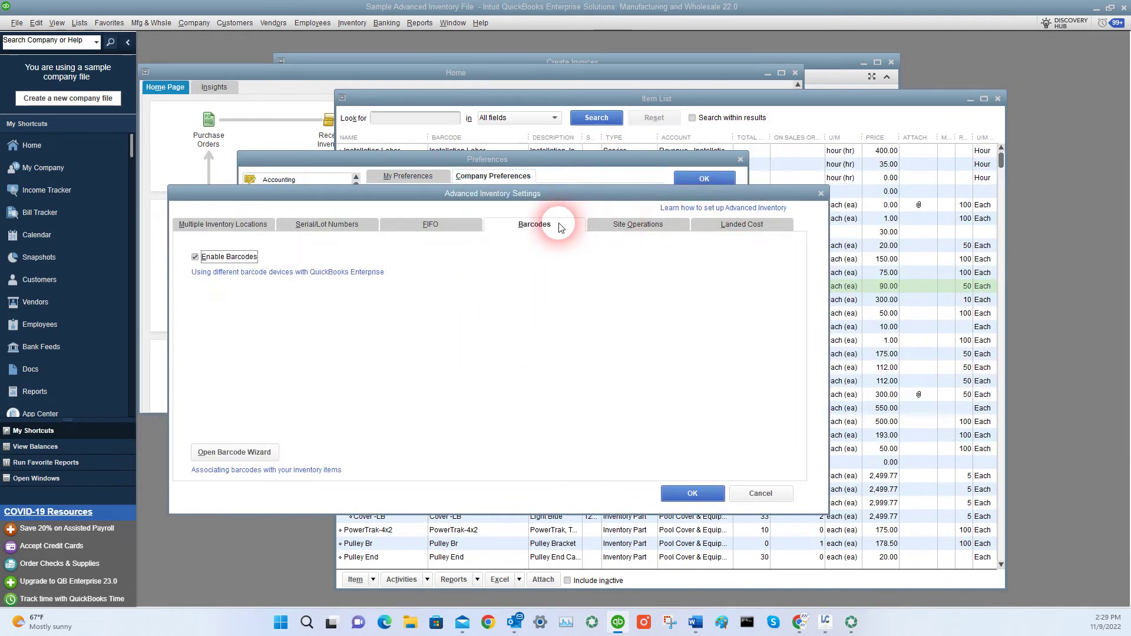
{"action": "left_click", "coordinate": [223, 457]}
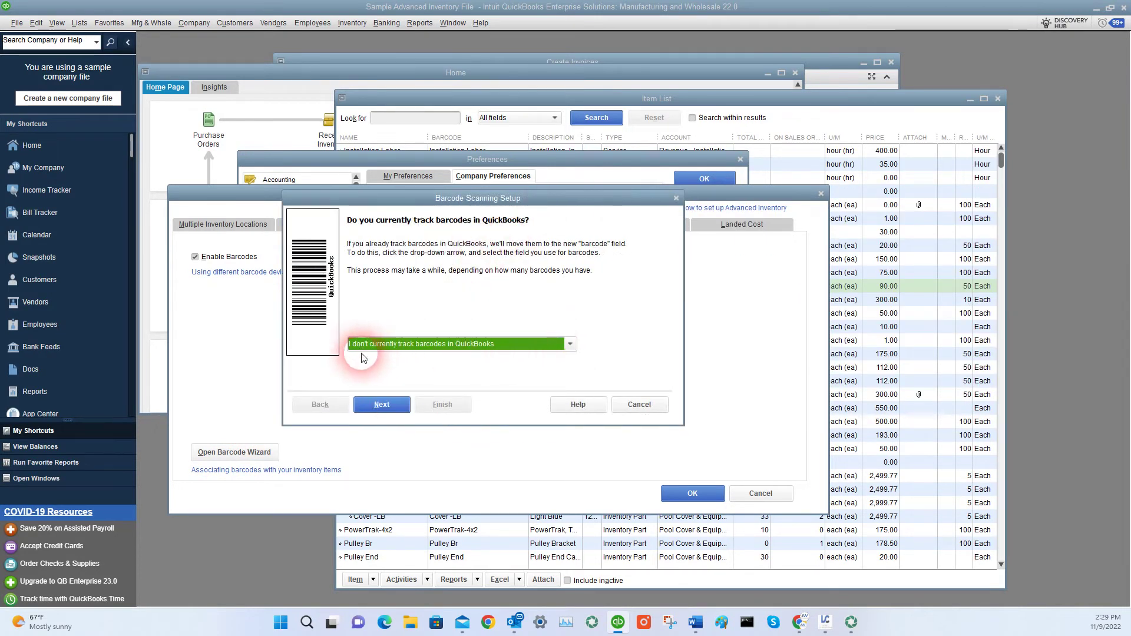
{"action": "left_click", "coordinate": [570, 345]}
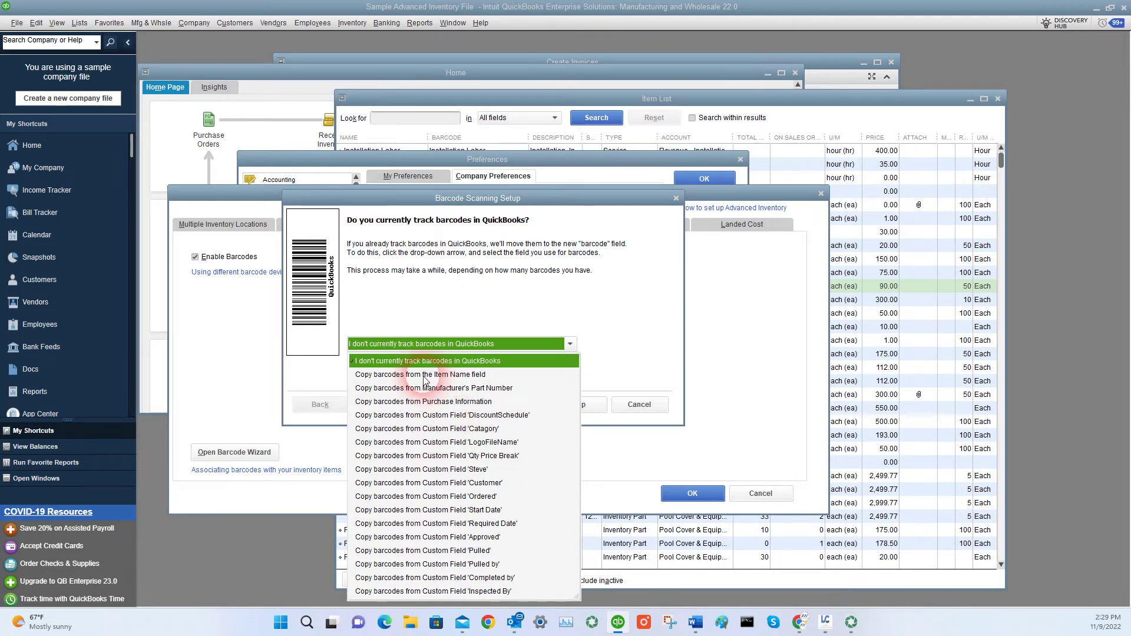
{"action": "left_click", "coordinate": [670, 318]}
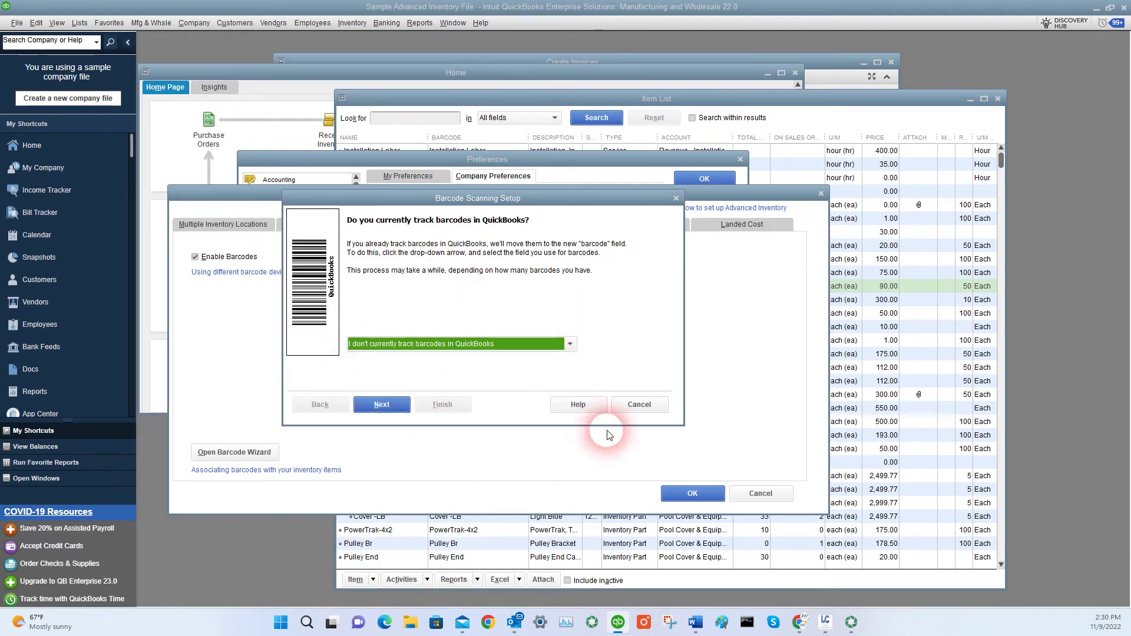
{"action": "left_click", "coordinate": [635, 407]}
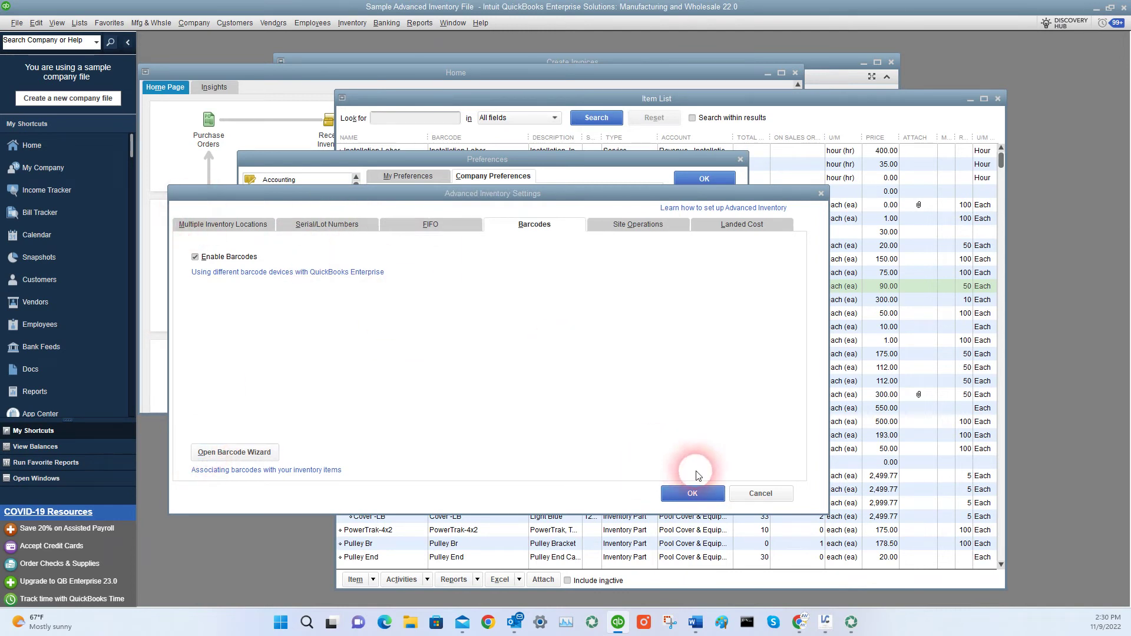
Accept Advanced Inventory Settings, cancel Preferences, and bring up Accuware's Count Inventory page
{"action": "left_click", "coordinate": [760, 494]}
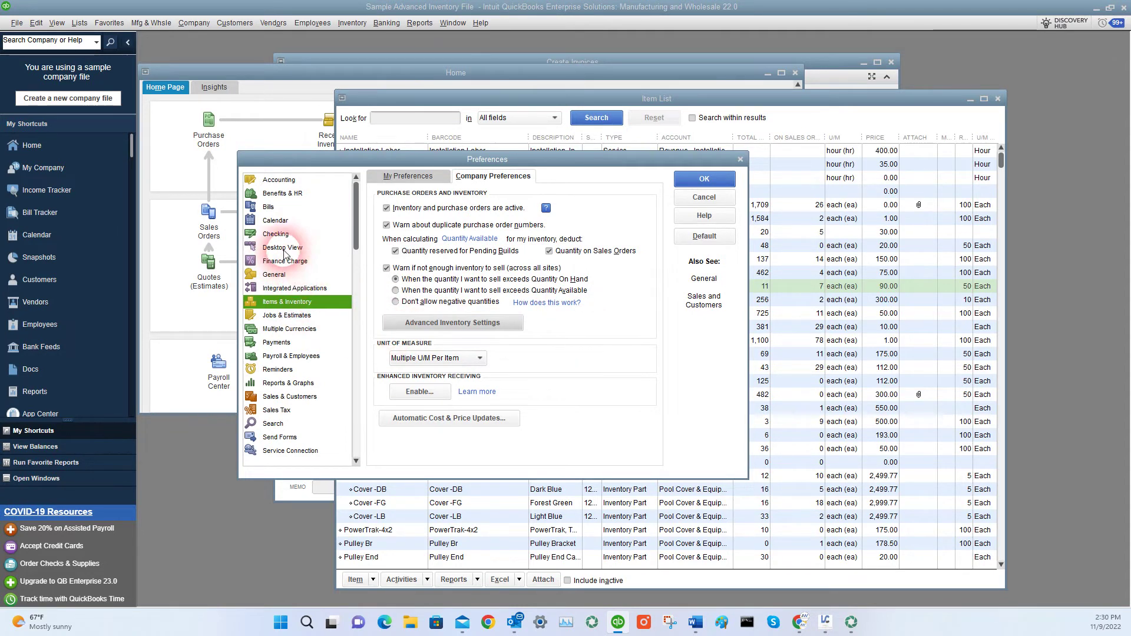
{"action": "left_click", "coordinate": [704, 197]}
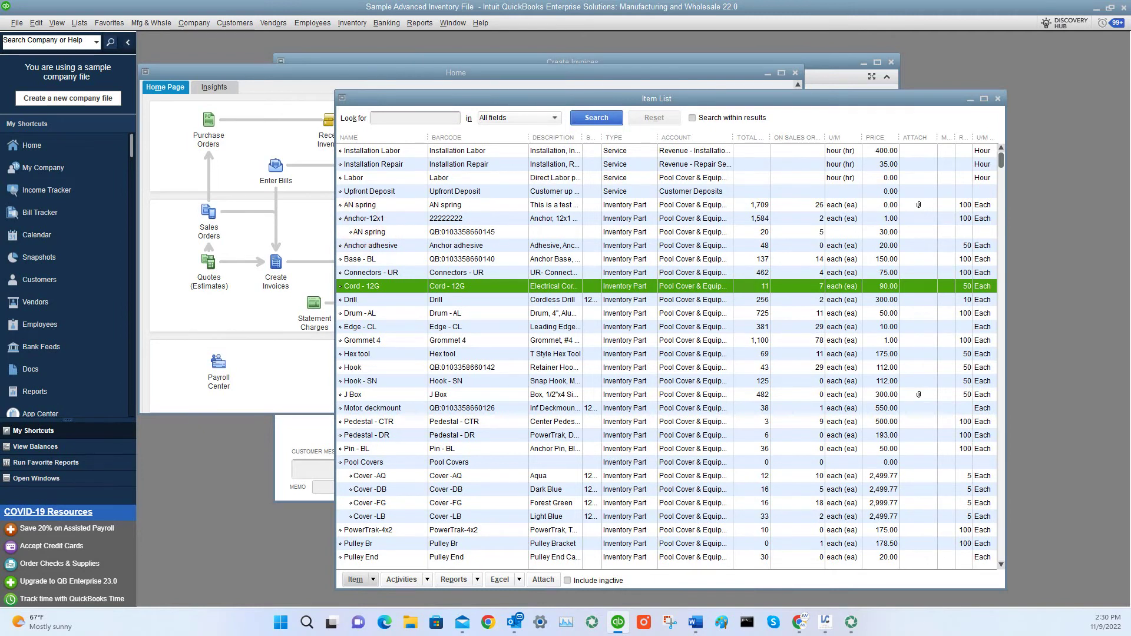
{"action": "left_click_drag", "start_coordinate": [1130, 38], "coordinate": [807, 82]}
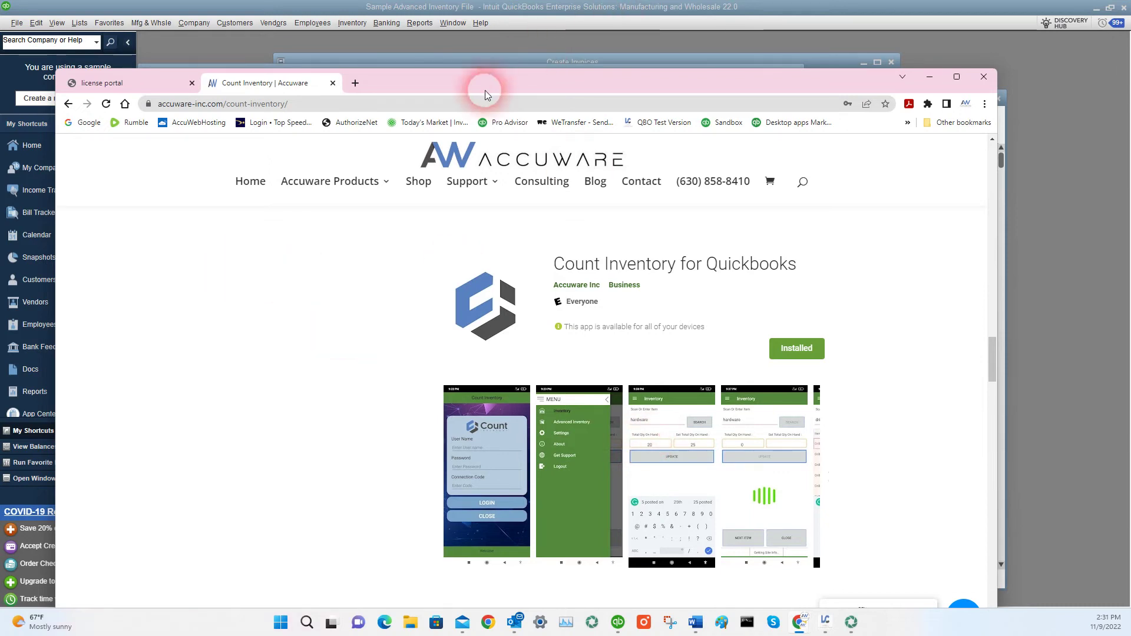
{"action": "left_click_drag", "start_coordinate": [483, 83], "coordinate": [1128, 89]}
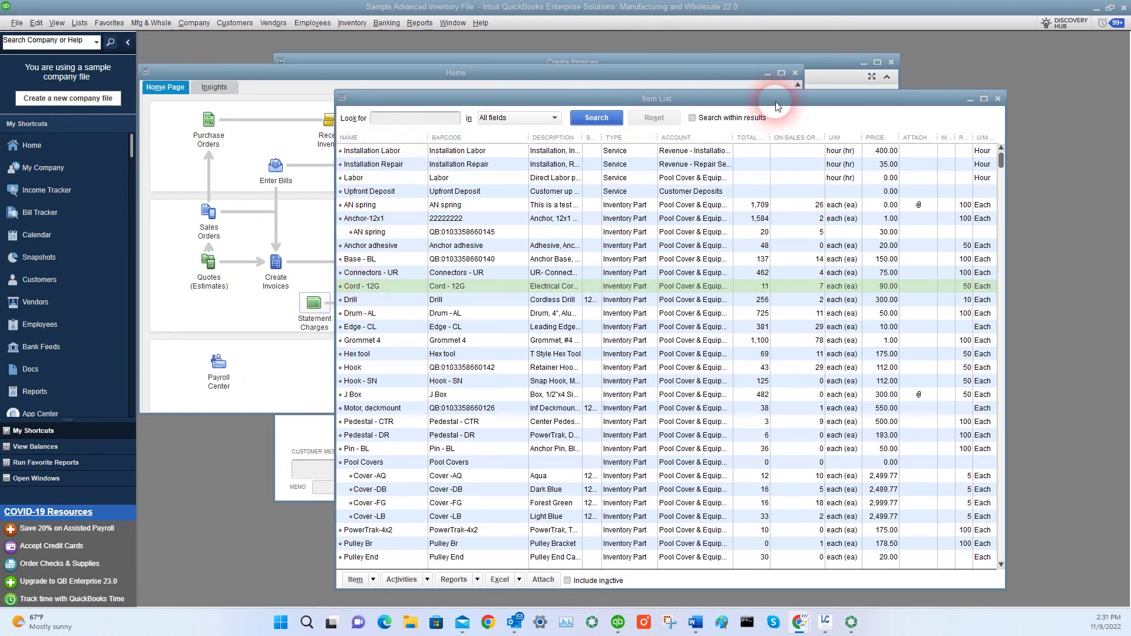
Minimize the Item List, start a blank invoice, then minimize the invoice to show Home
{"action": "left_click", "coordinate": [971, 101]}
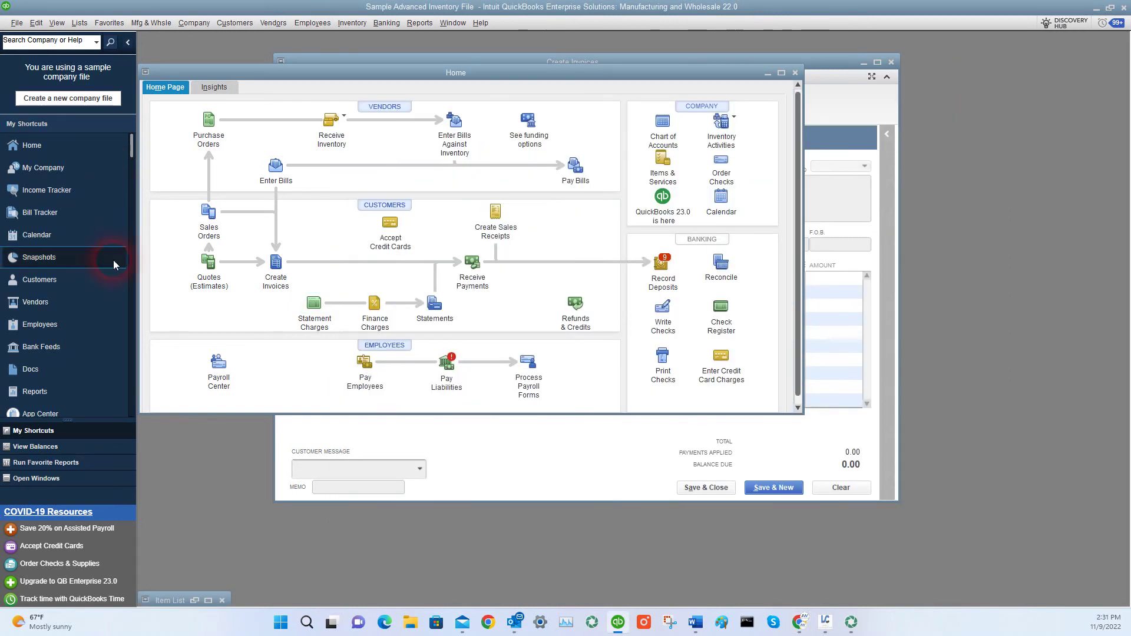
{"action": "left_click", "coordinate": [277, 268]}
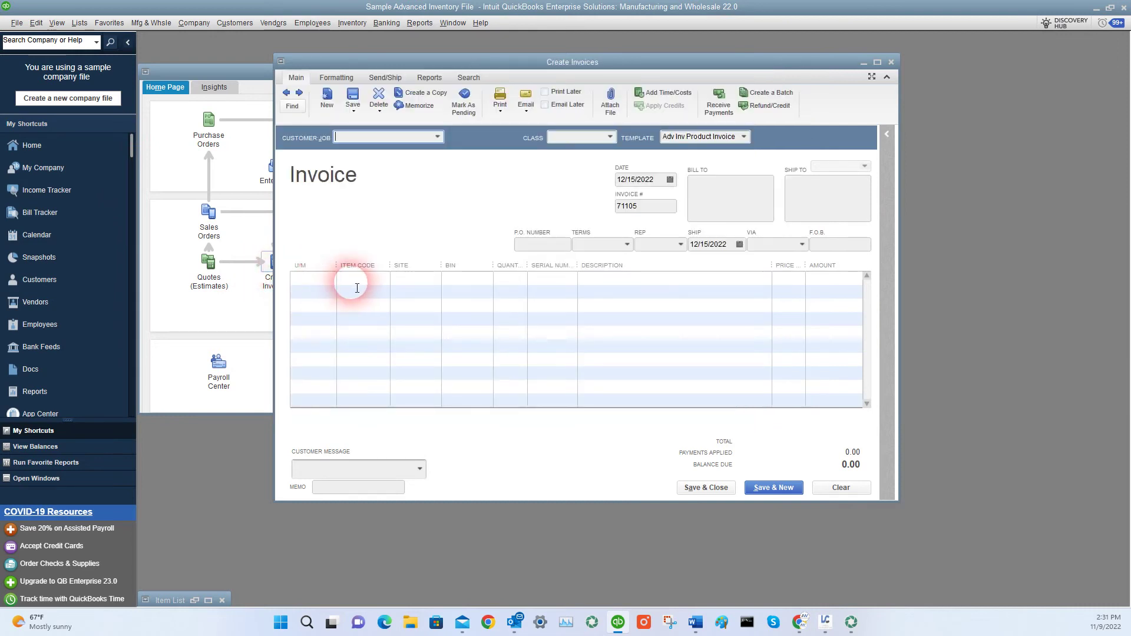
{"action": "left_click", "coordinate": [357, 286]}
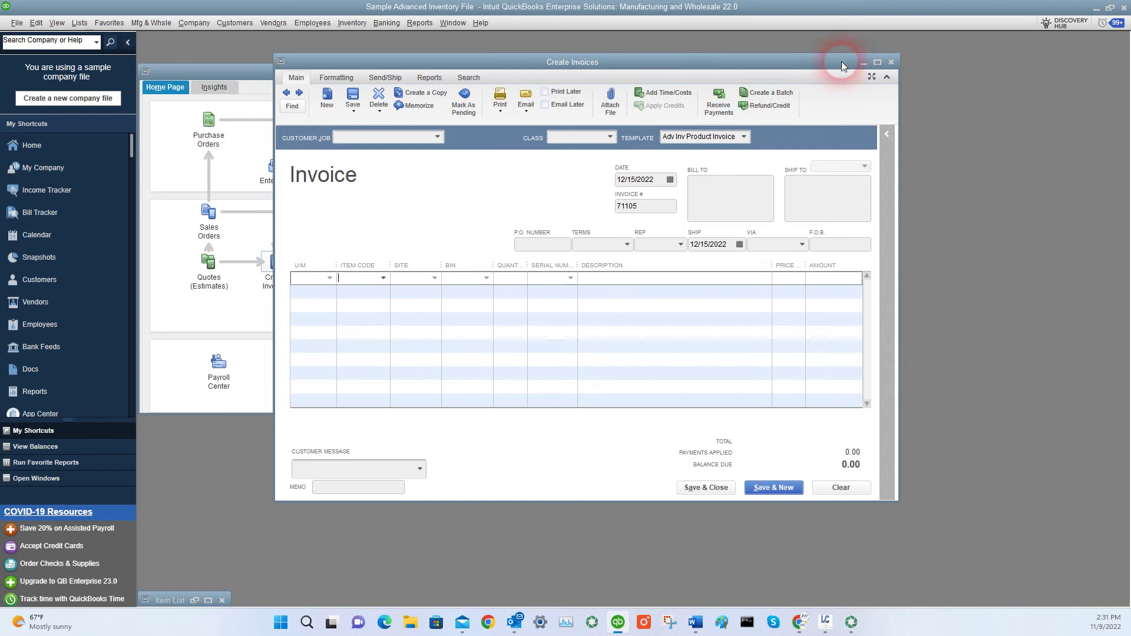
{"action": "left_click", "coordinate": [348, 290]}
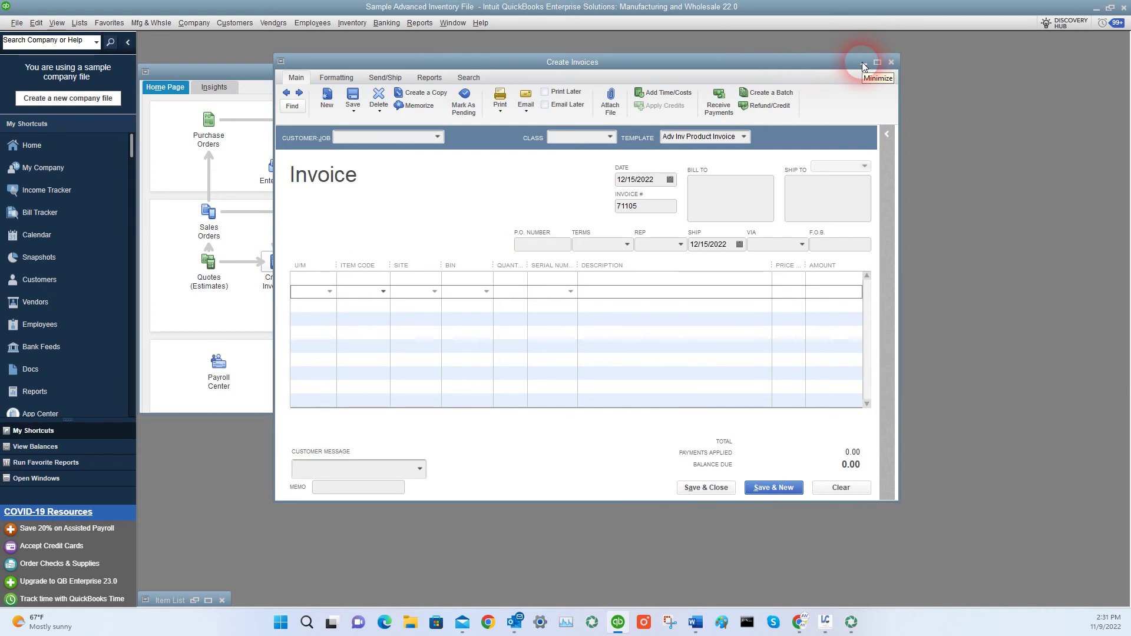
{"action": "left_click", "coordinate": [361, 307]}
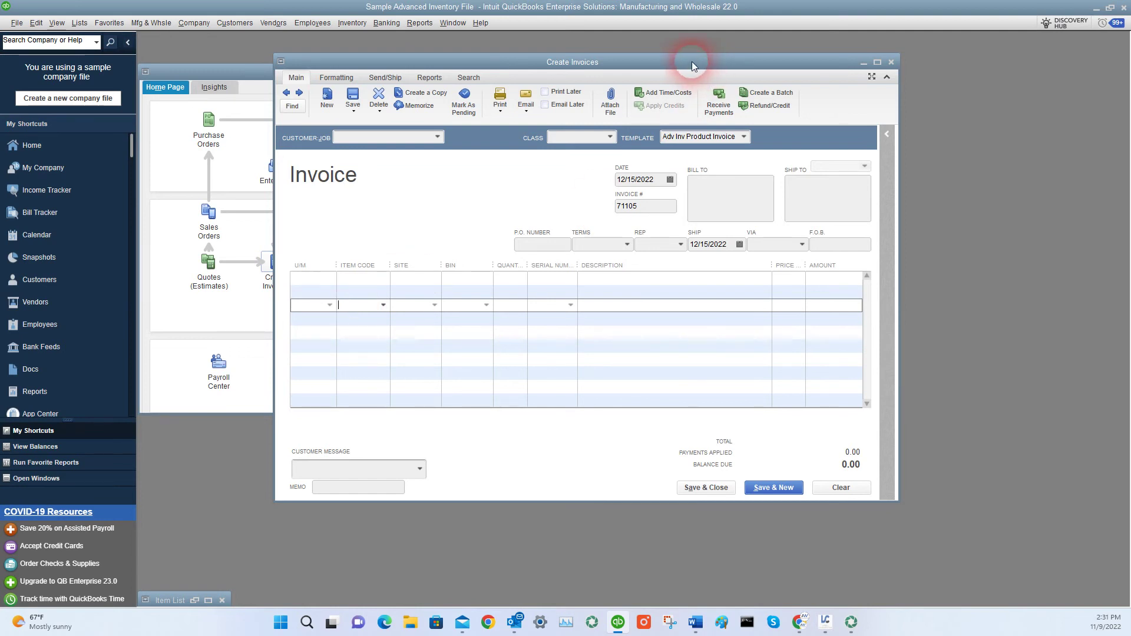
{"action": "left_click_drag", "start_coordinate": [691, 61], "coordinate": [817, 112]}
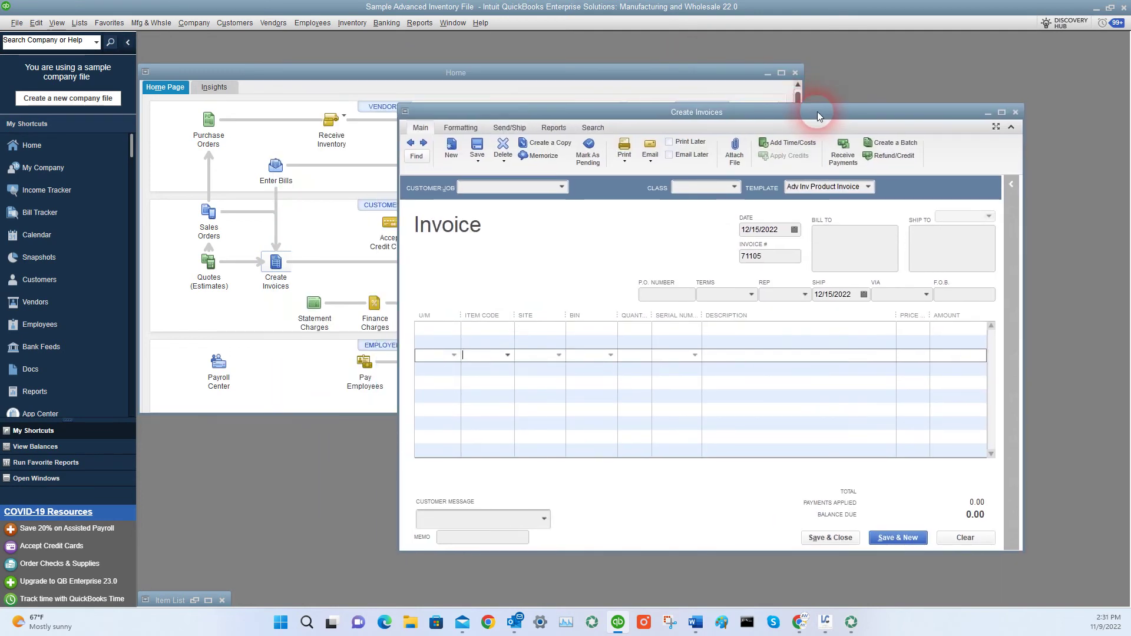
{"action": "left_click", "coordinate": [988, 116]}
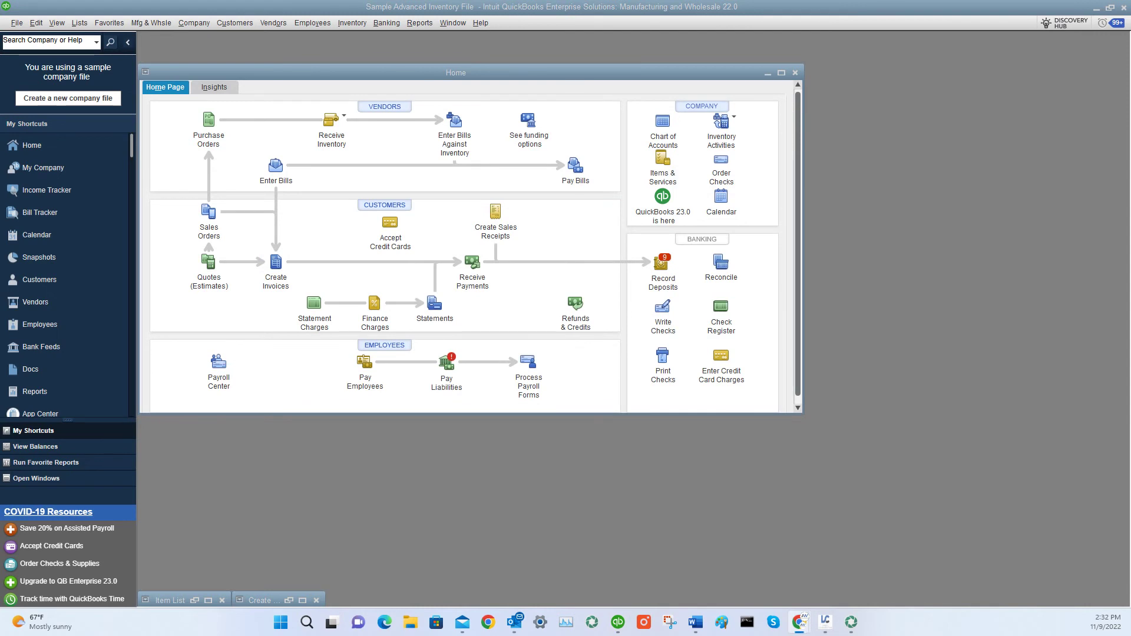
Switch to Label Connector, maximize it, and close the designer saving the Sample Invoice Template
{"action": "key", "text": "alt+Tab"}
{"action": "left_click_drag", "start_coordinate": [1130, 101], "coordinate": [475, 96]}
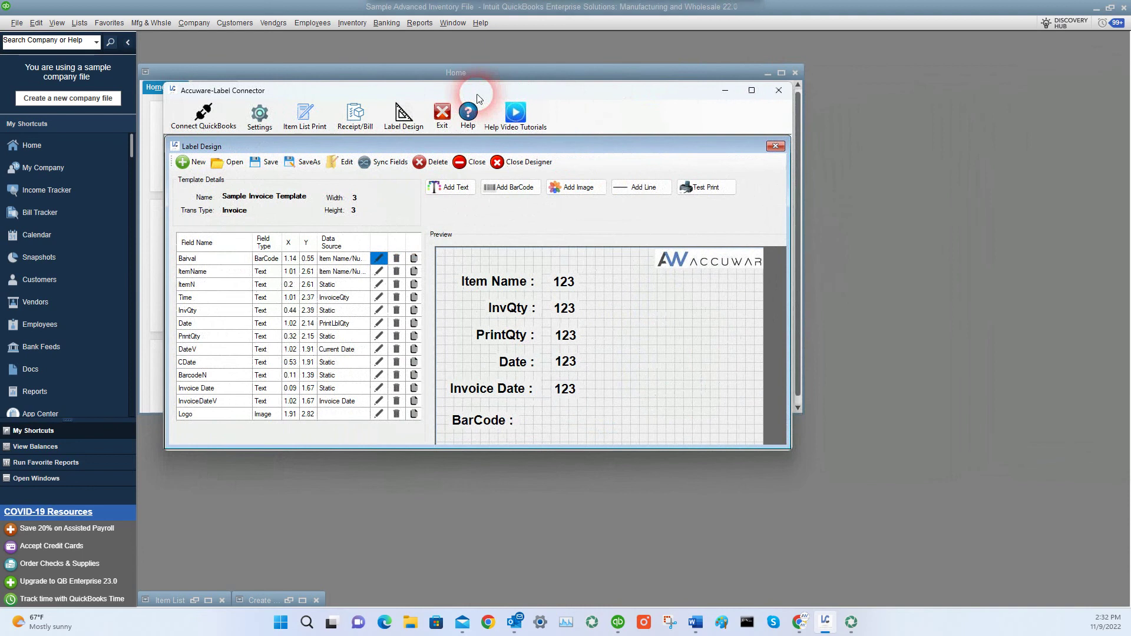
{"action": "left_click", "coordinate": [759, 92]}
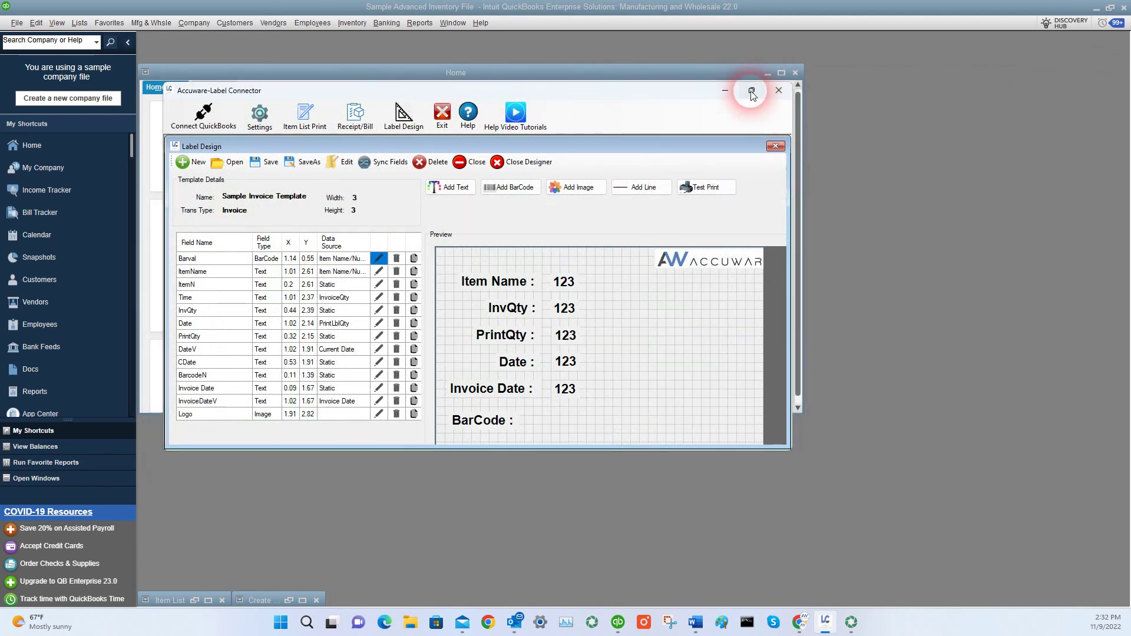
{"action": "left_click", "coordinate": [333, 76]}
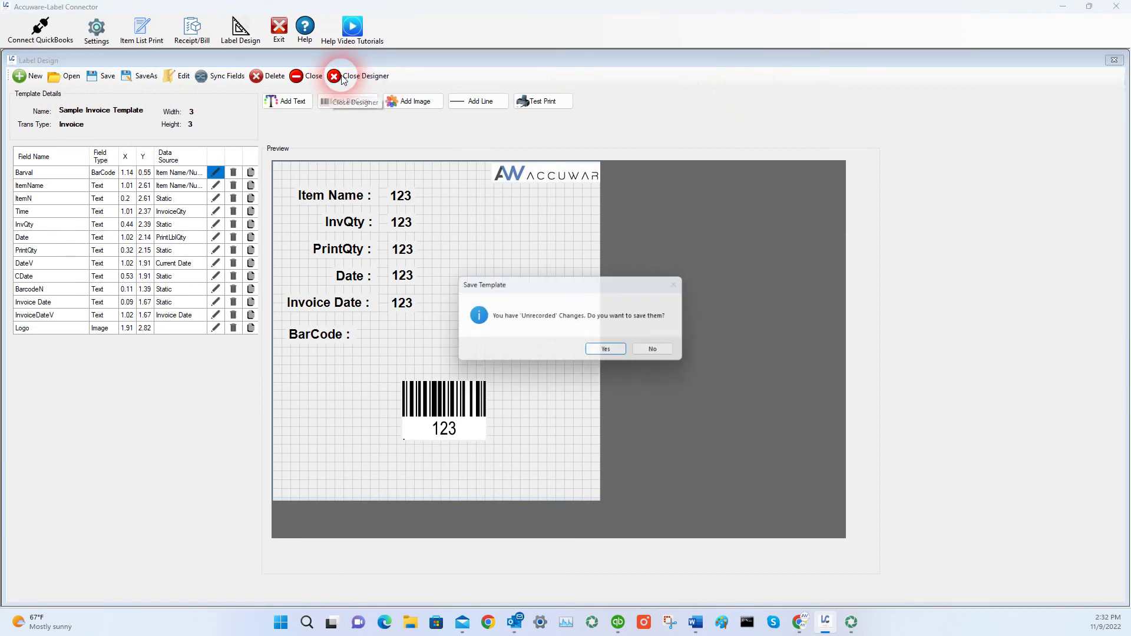
{"action": "left_click", "coordinate": [616, 350]}
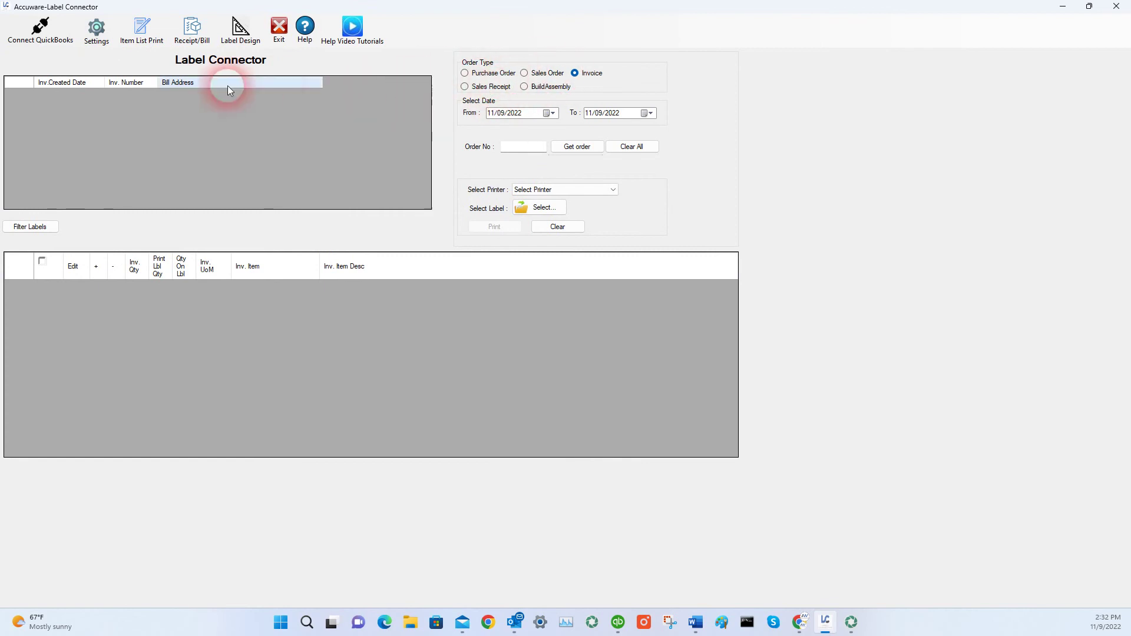
Sync inventory items via Item List Print > Batch, confirming 55 items synced
{"action": "left_click", "coordinate": [141, 29]}
{"action": "left_click", "coordinate": [152, 70]}
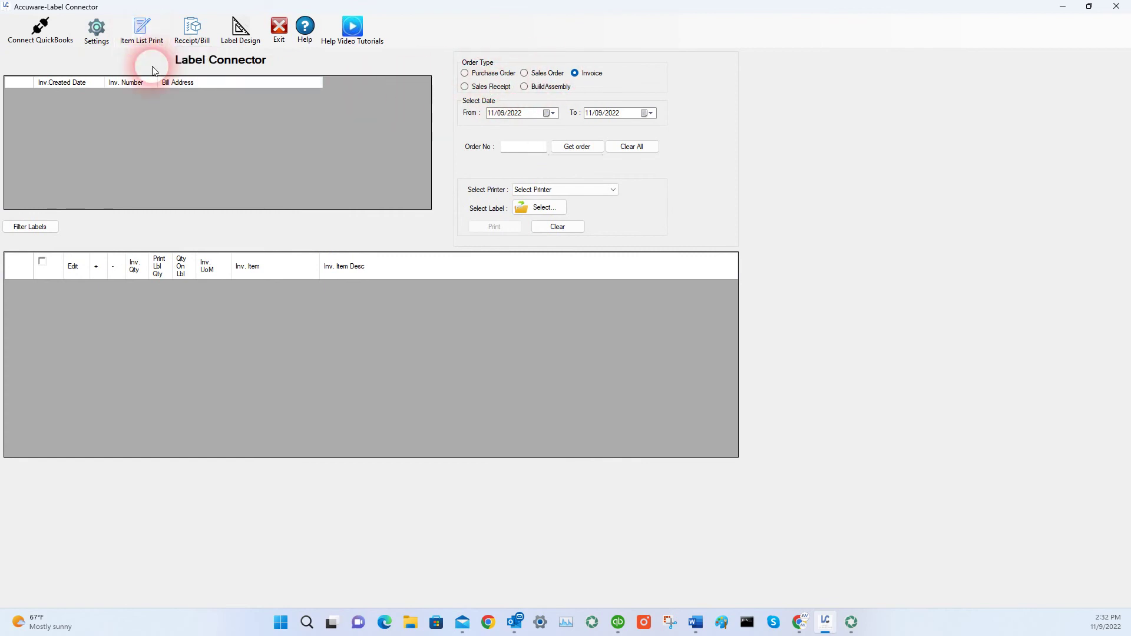
{"action": "left_click", "coordinate": [507, 126]}
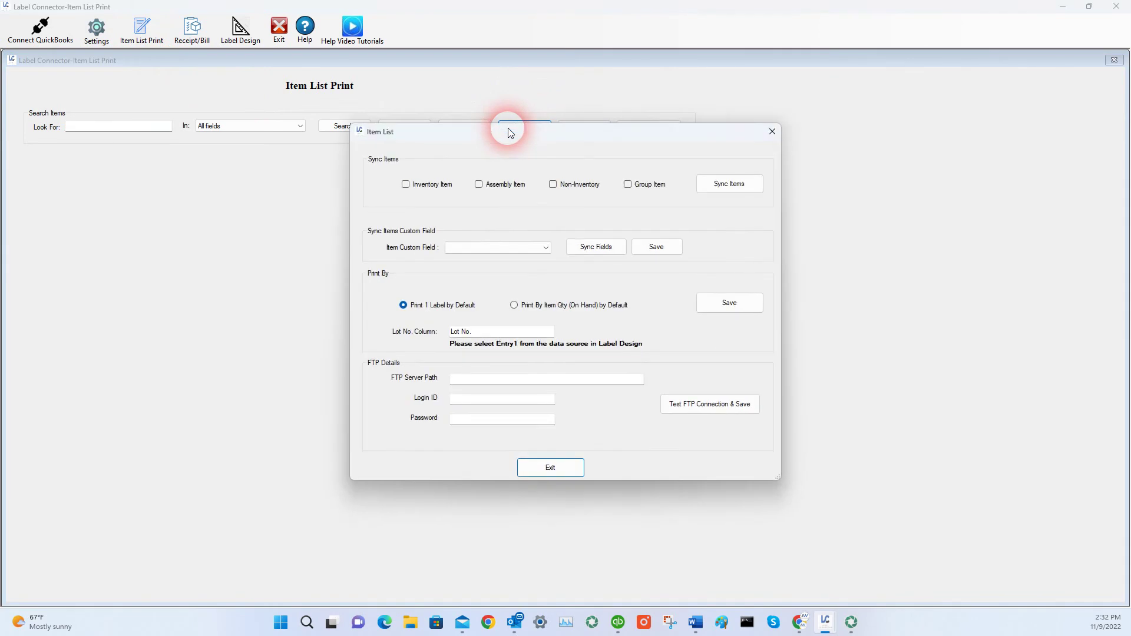
{"action": "left_click", "coordinate": [405, 184]}
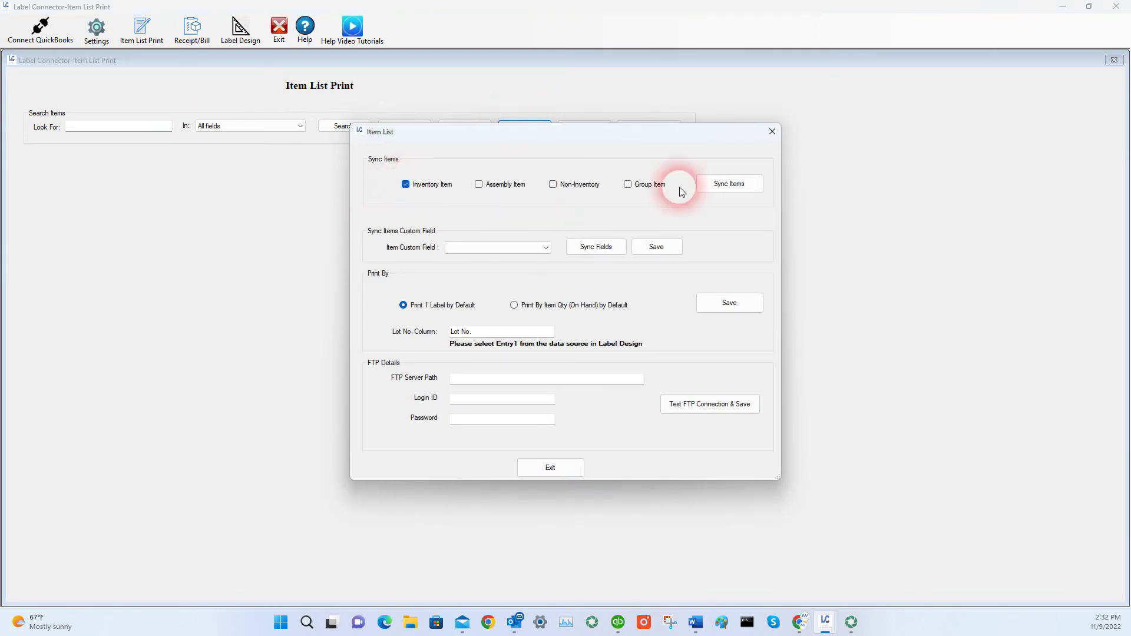
{"action": "left_click", "coordinate": [757, 184]}
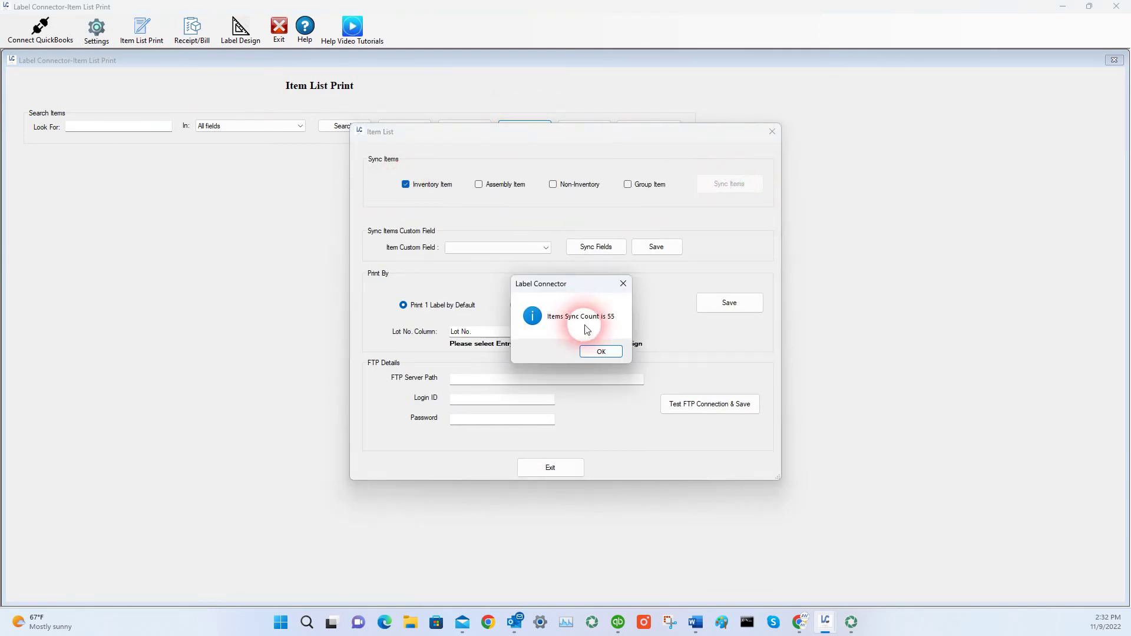
{"action": "left_click", "coordinate": [601, 351]}
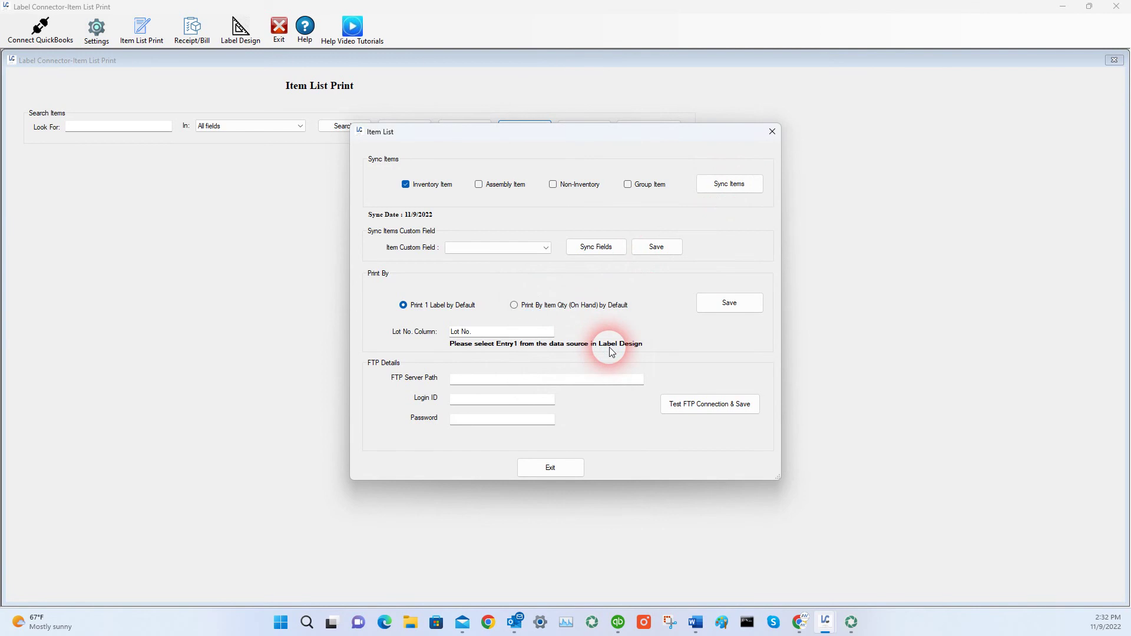
{"action": "left_click", "coordinate": [549, 467]}
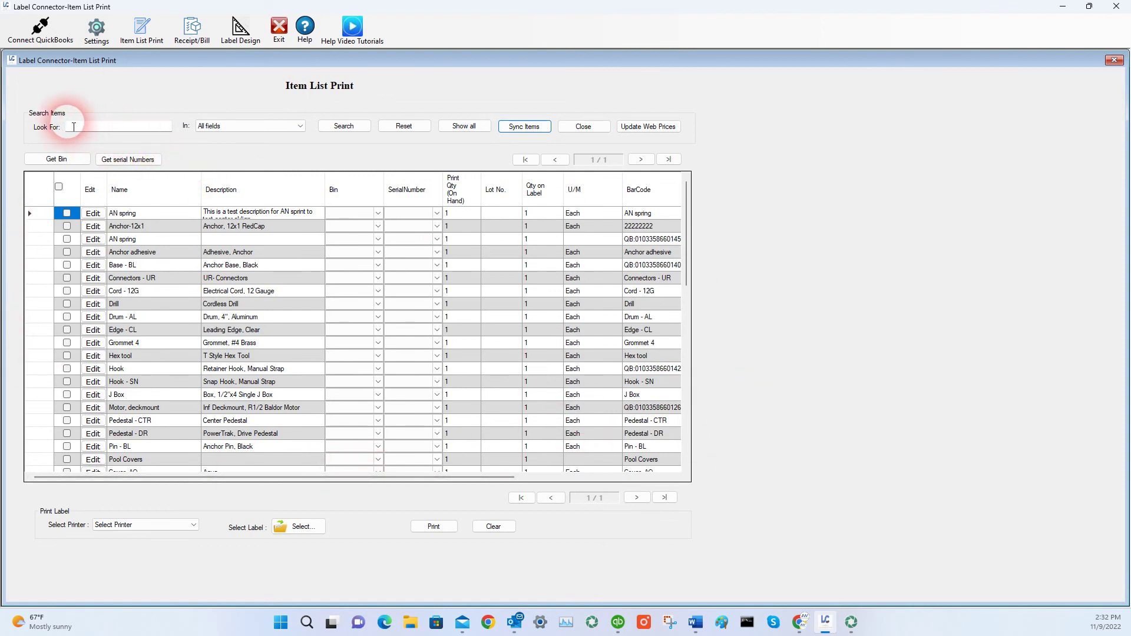
Close the item print window, restore Label Connector, and bring QuickBooks Home forward
{"action": "left_click", "coordinate": [1114, 60]}
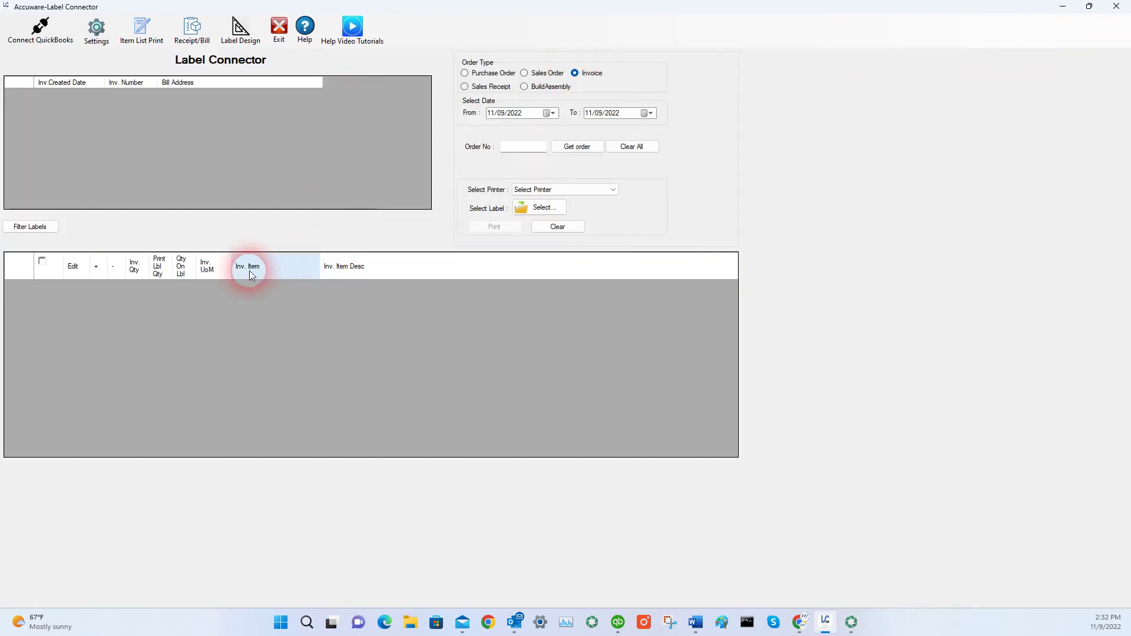
{"action": "left_click", "coordinate": [1089, 6]}
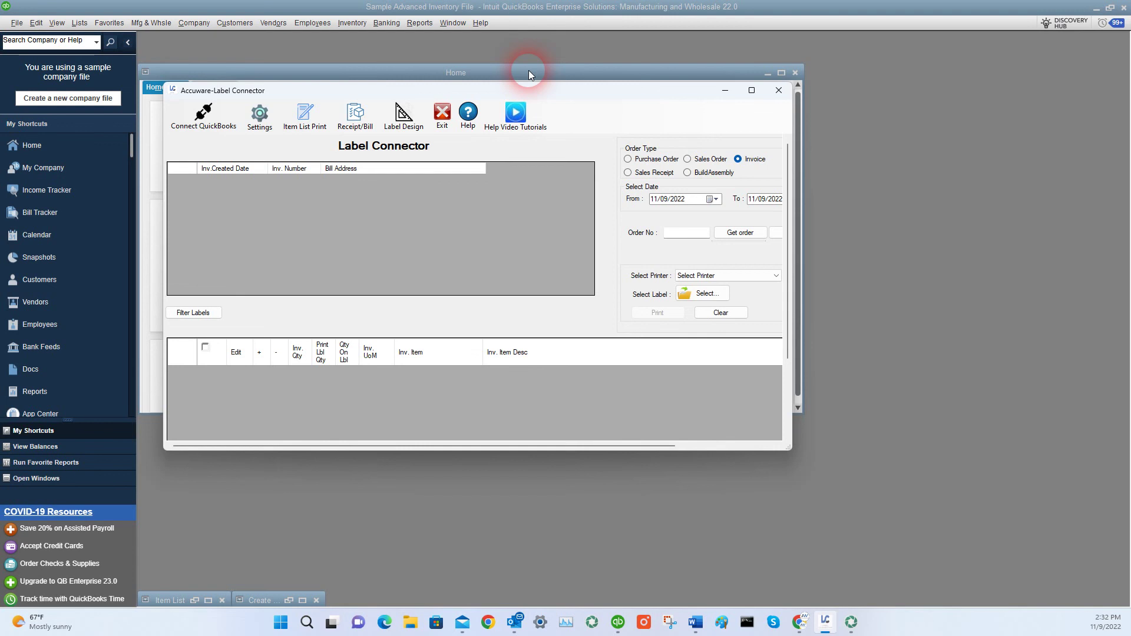
{"action": "left_click_drag", "start_coordinate": [529, 70], "coordinate": [606, 96]}
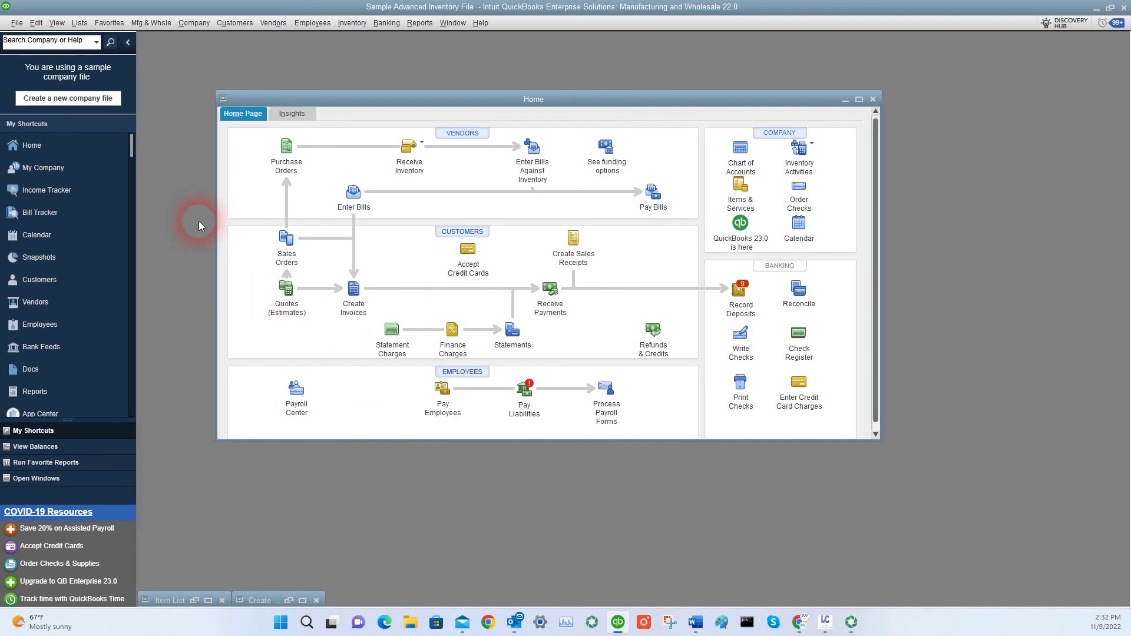
Reopen Advanced Inventory Settings from Items & Inventory preferences and launch the barcode wizard
{"action": "left_click", "coordinate": [36, 22]}
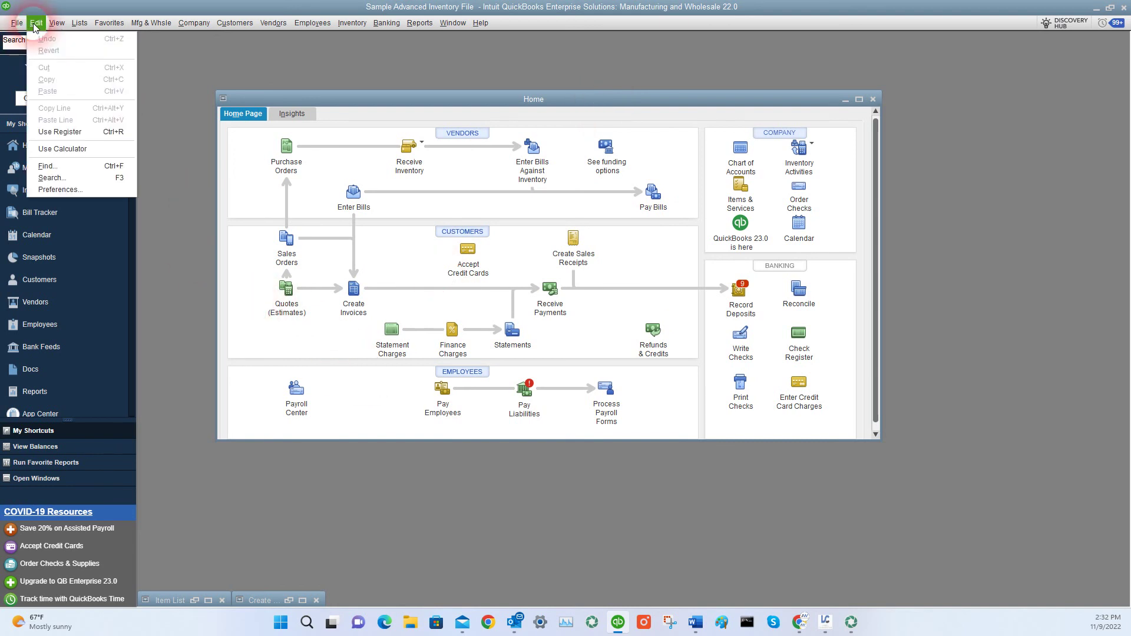
{"action": "left_click", "coordinate": [49, 189]}
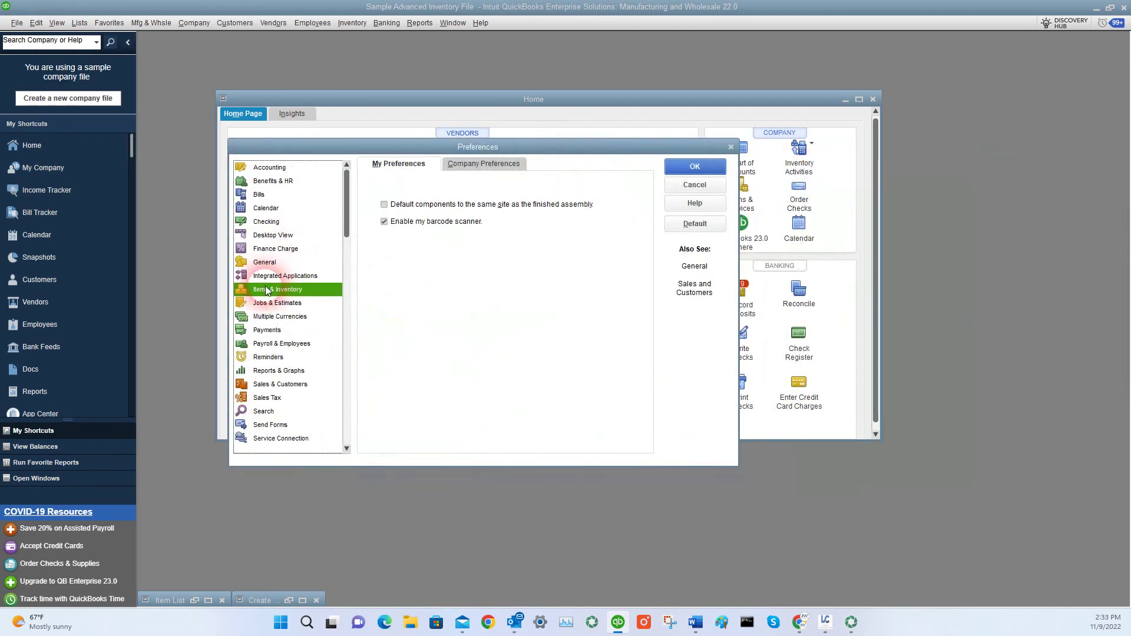
{"action": "left_click", "coordinate": [503, 167]}
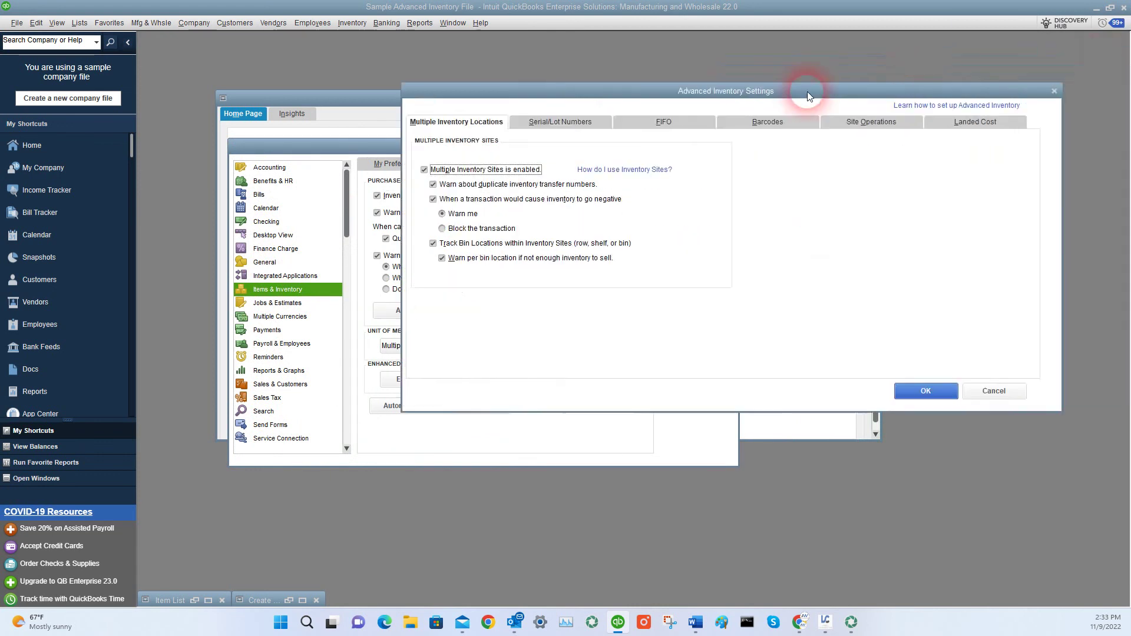
{"action": "left_click_drag", "start_coordinate": [803, 93], "coordinate": [606, 133]}
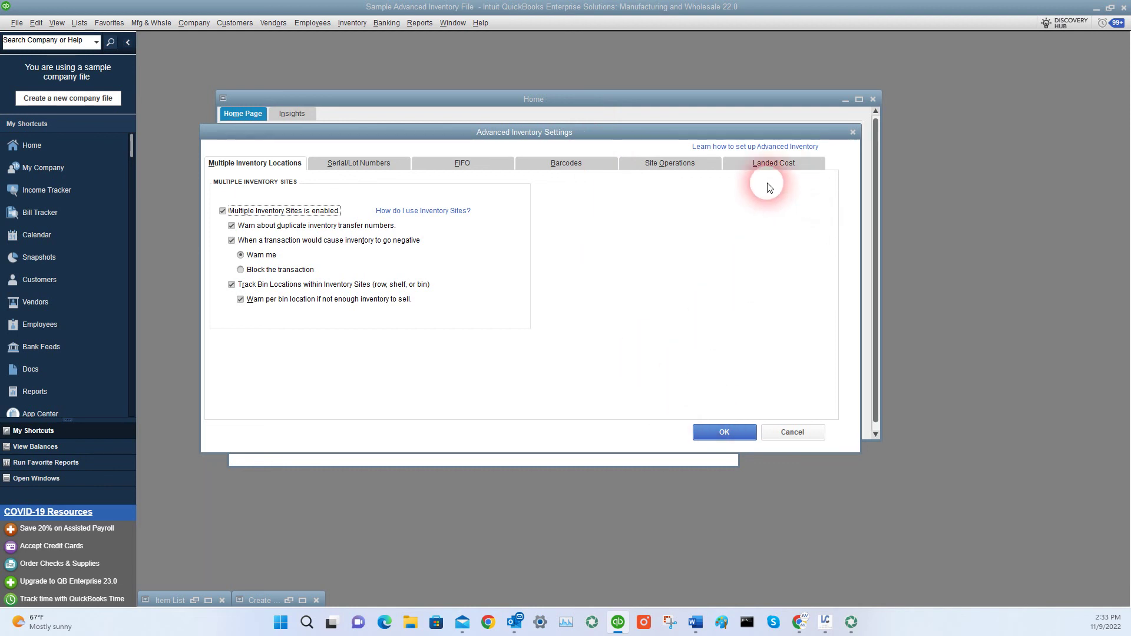
{"action": "left_click", "coordinate": [579, 165]}
{"action": "left_click", "coordinate": [255, 388]}
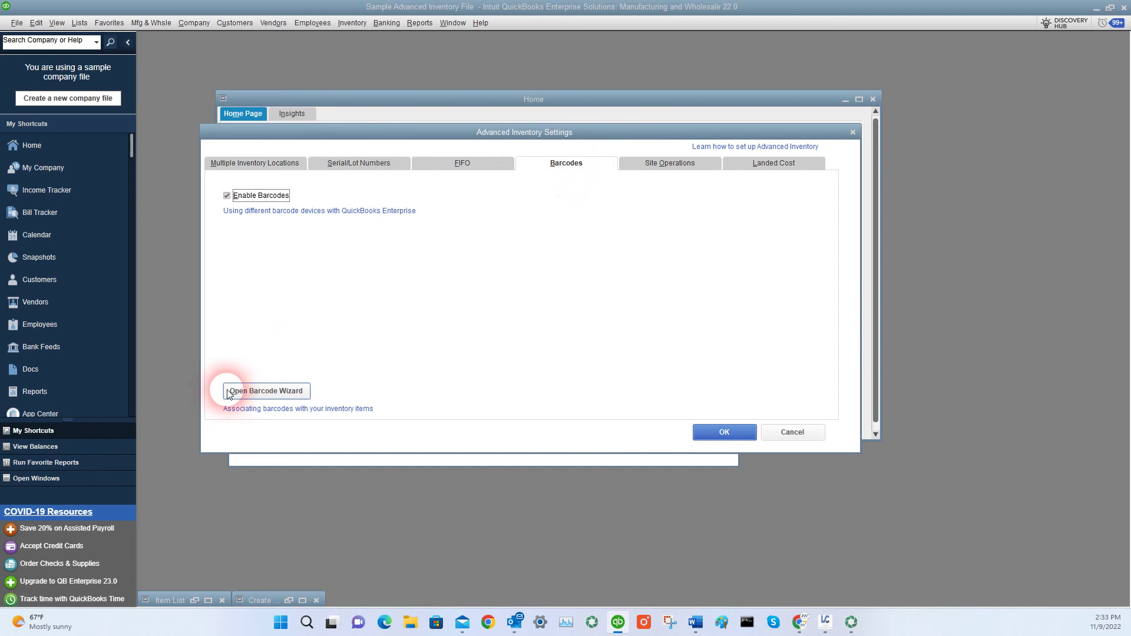